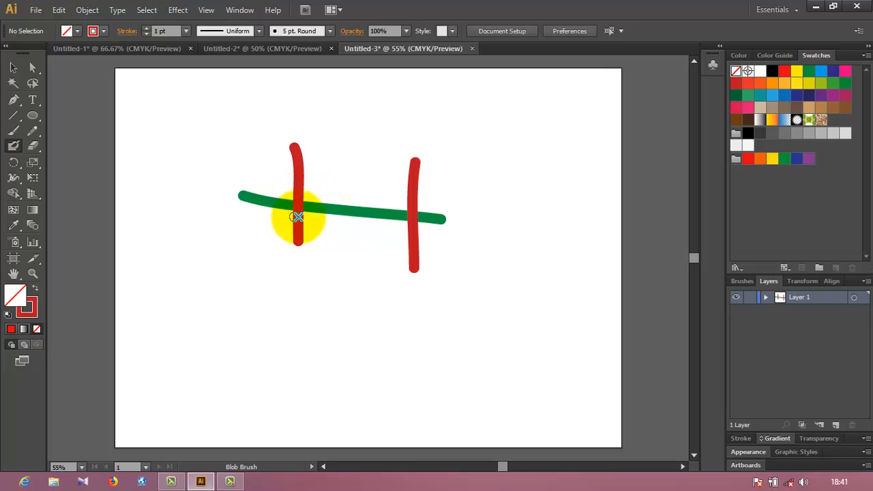
# Step: Delete all the red and green brush strokes from the artboard
pyautogui.moveTo(298, 192)
pyautogui.mouseDown()
pyautogui.moveTo(284, 220)
pyautogui.moveTo(300, 191)
pyautogui.mouseUp()
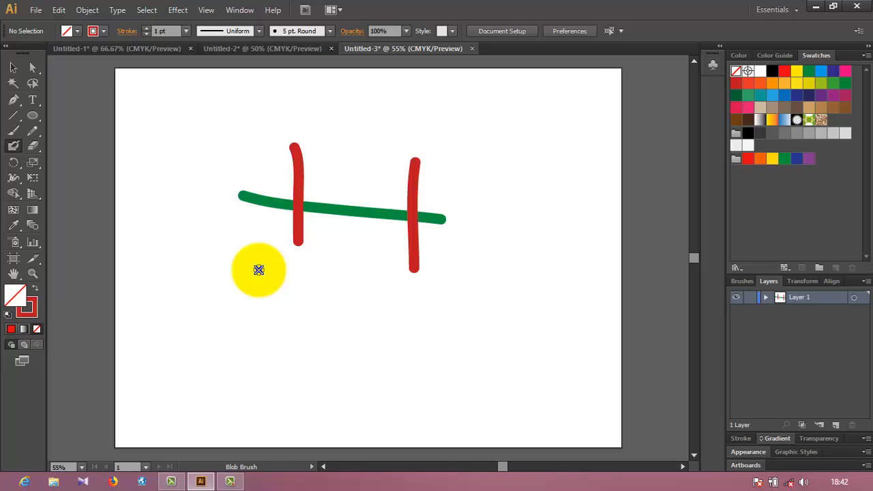
pyautogui.press('v')
pyautogui.moveTo(197, 140)
pyautogui.mouseDown()
pyautogui.moveTo(348, 277)
pyautogui.moveTo(503, 337)
pyautogui.mouseUp()
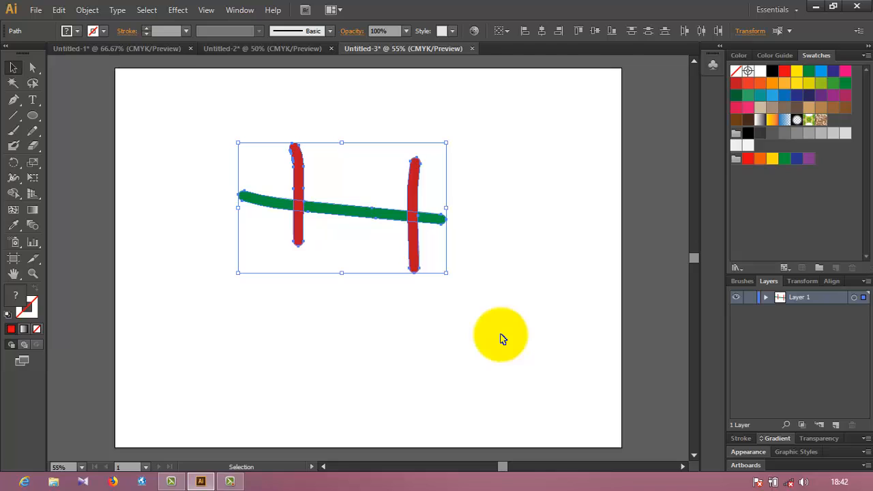
pyautogui.press('Delete')
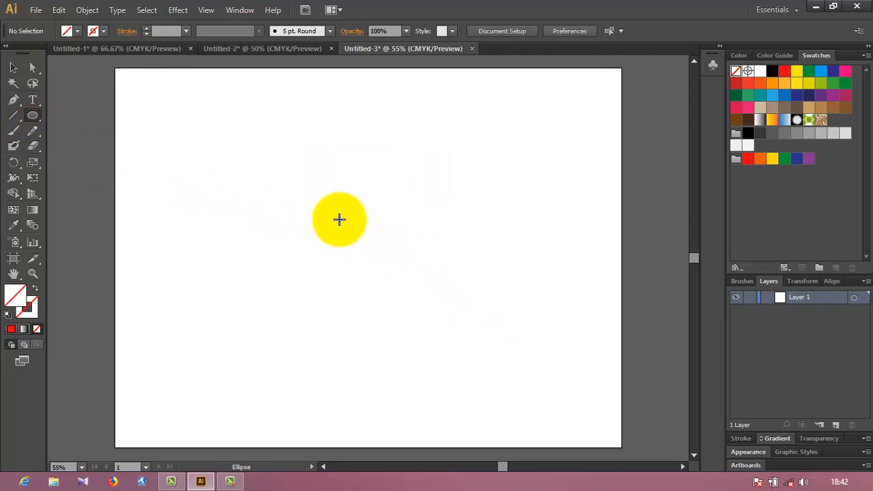
# Step: Draw two upright, partly overlapping ellipses side by side left of the artboard's centre
pyautogui.moveTo(254, 193); pyautogui.dragTo(327, 289)
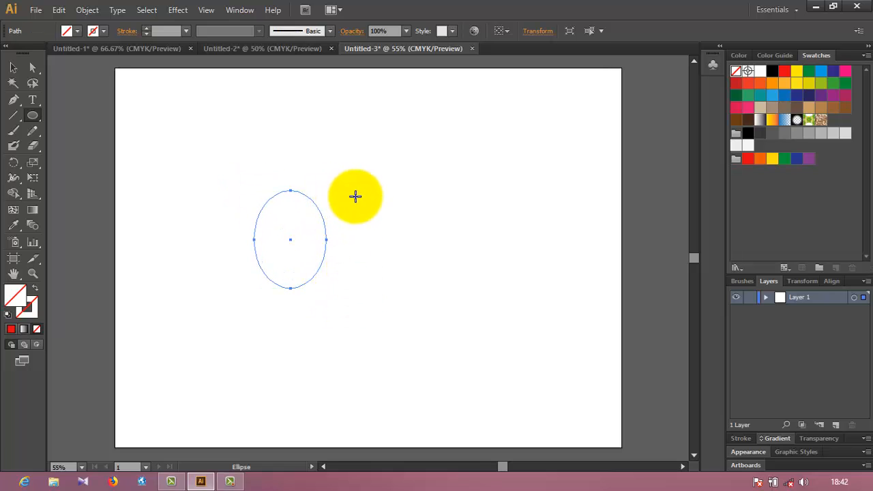
pyautogui.moveTo(368, 196); pyautogui.dragTo(298, 300)
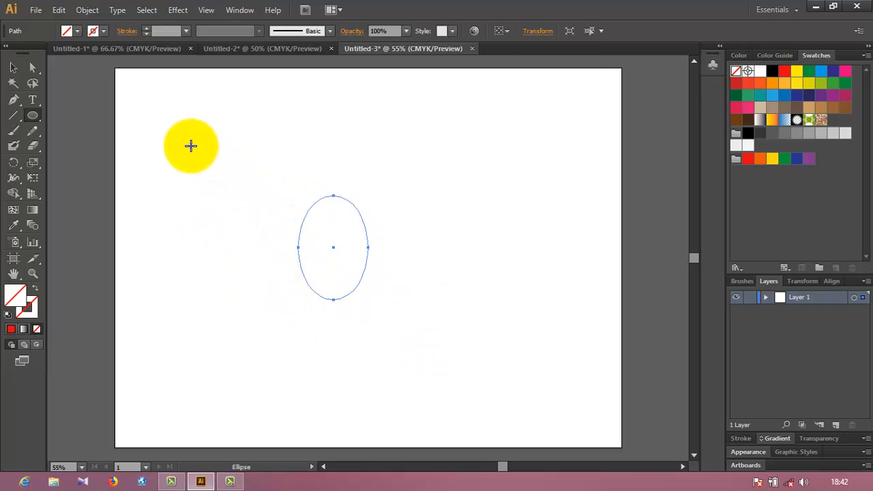
pyautogui.press('v')
pyautogui.moveTo(221, 152); pyautogui.dragTo(403, 350)
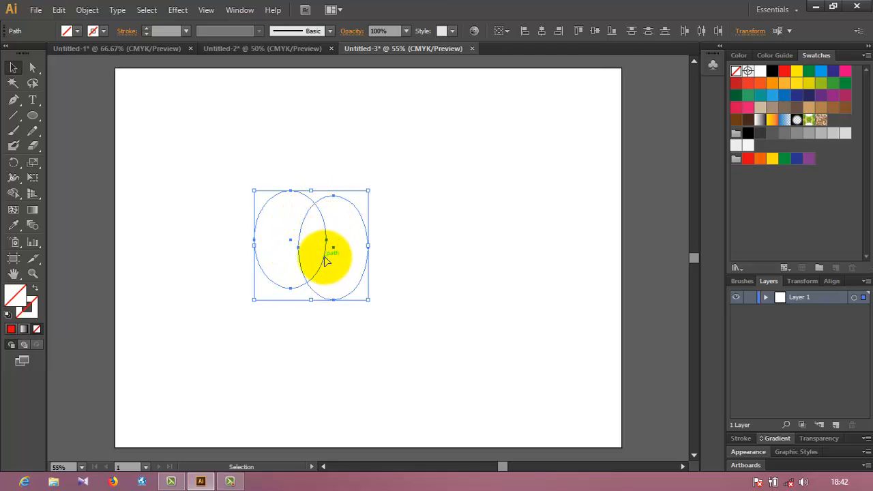
pyautogui.click(407, 233)
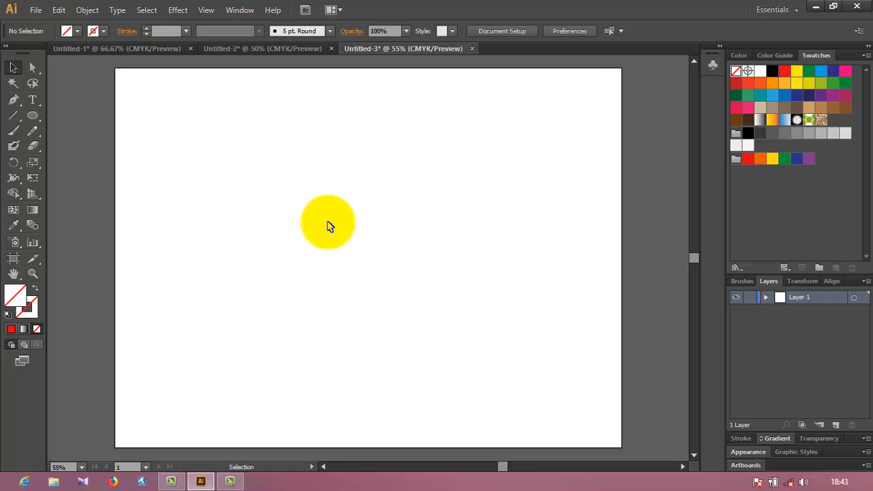
# Step: Give both overlapping ellipses a black stroke
pyautogui.click(105, 32)
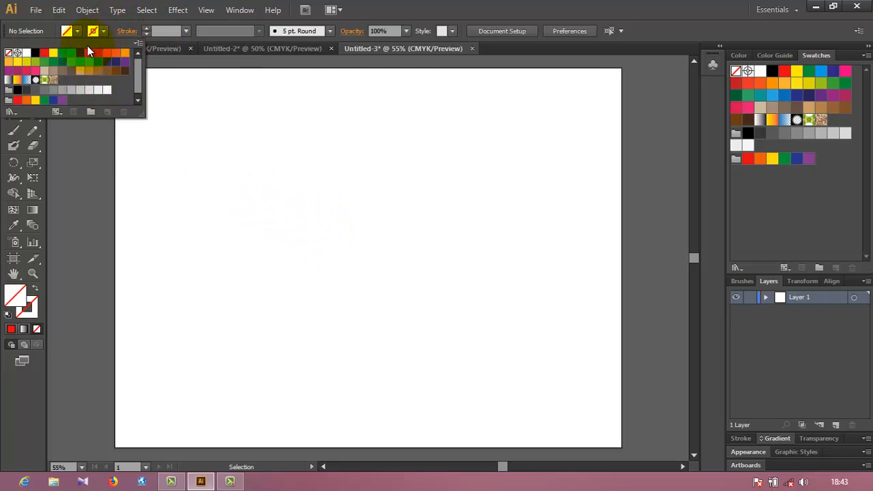
pyautogui.click(34, 52)
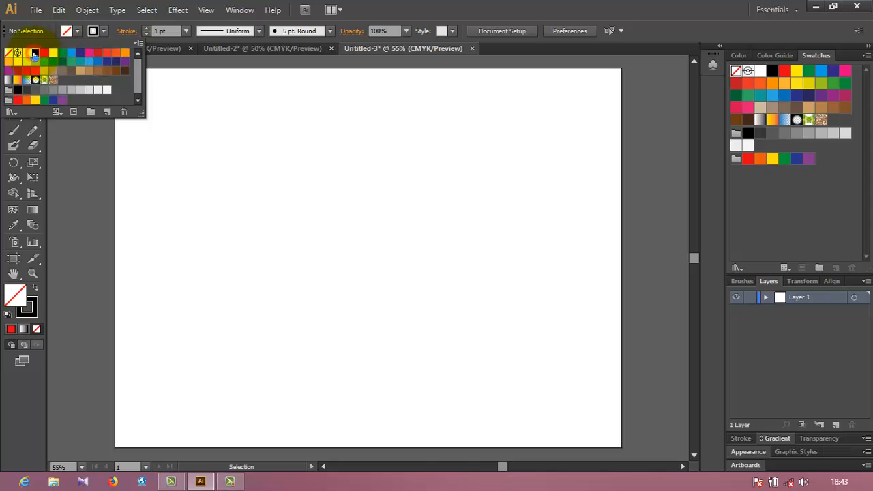
pyautogui.click(243, 169)
pyautogui.moveTo(230, 150)
pyautogui.mouseDown()
pyautogui.moveTo(400, 298)
pyautogui.moveTo(432, 311)
pyautogui.mouseUp()
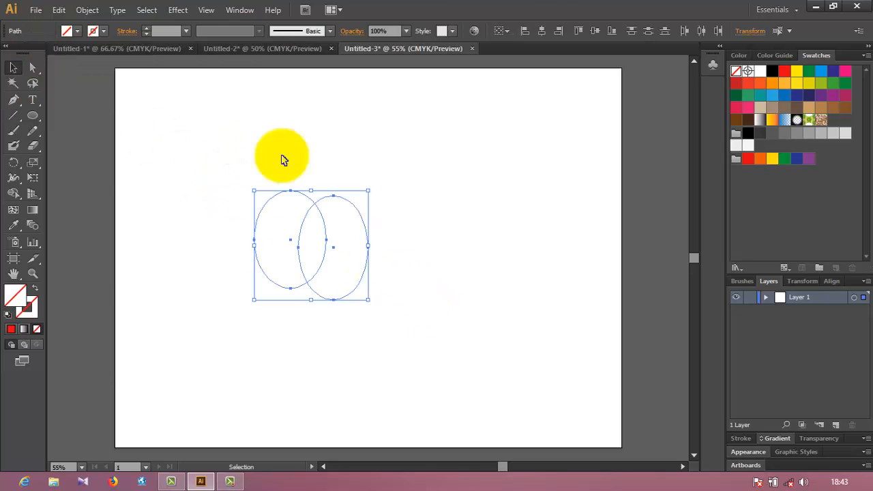
pyautogui.click(102, 33)
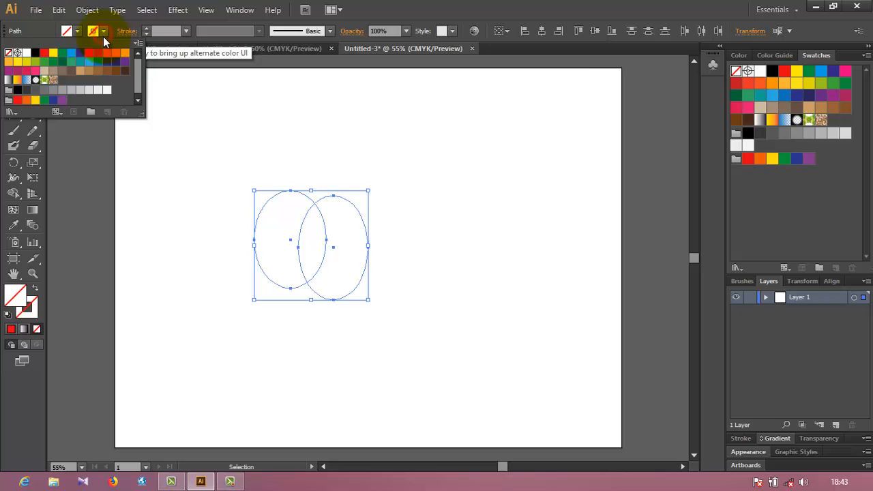
pyautogui.click(36, 52)
pyautogui.click(214, 200)
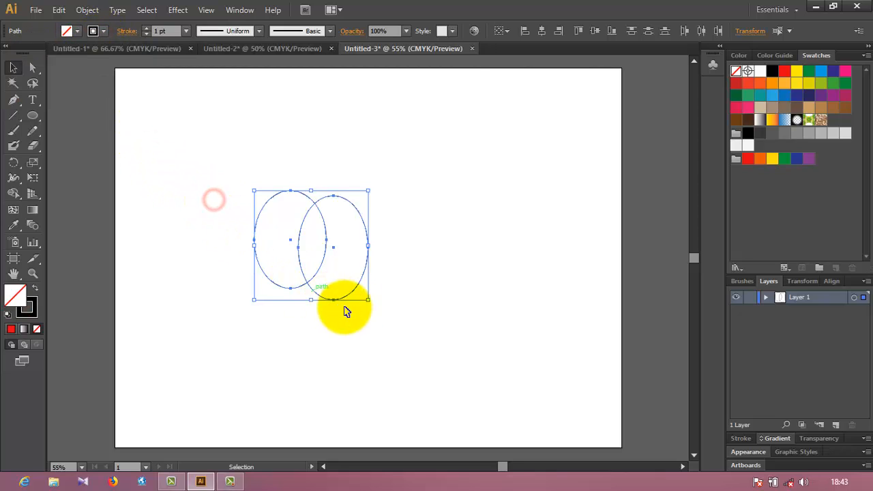
pyautogui.click(391, 175)
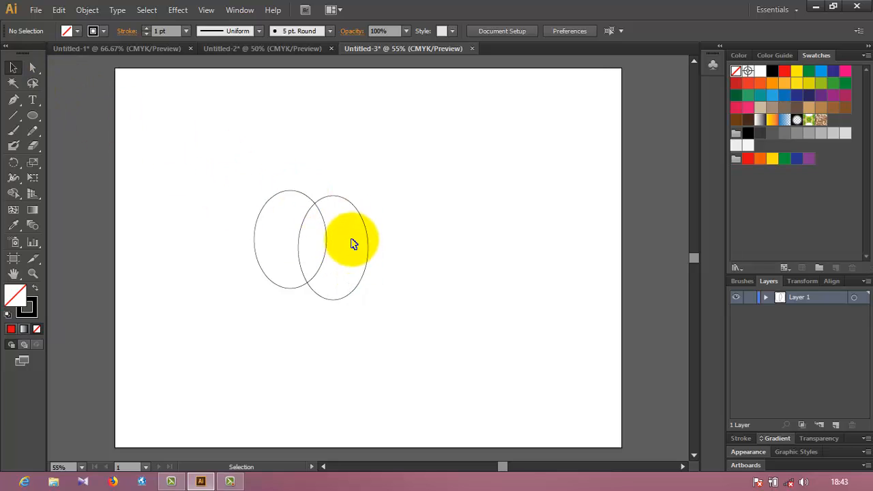
# Step: Fill the right ellipse with the red swatch
pyautogui.moveTo(238, 162); pyautogui.dragTo(353, 307)
pyautogui.click(282, 234)
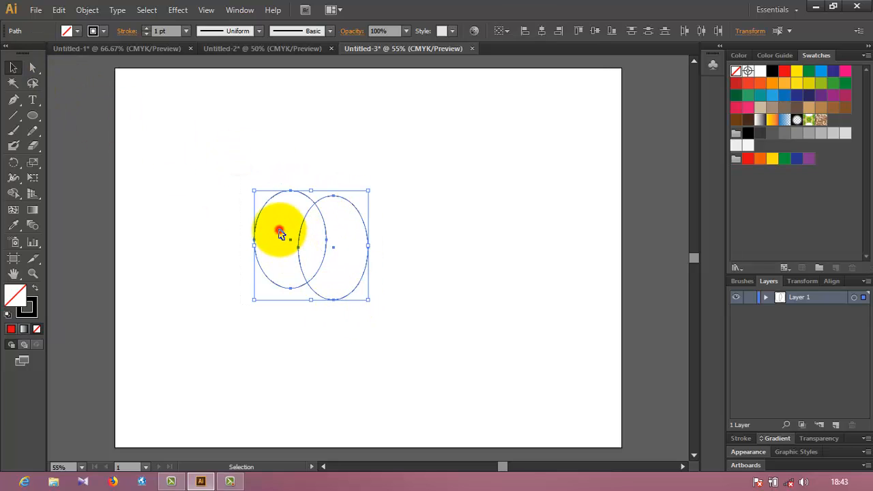
pyautogui.click(340, 229)
pyautogui.click(360, 216)
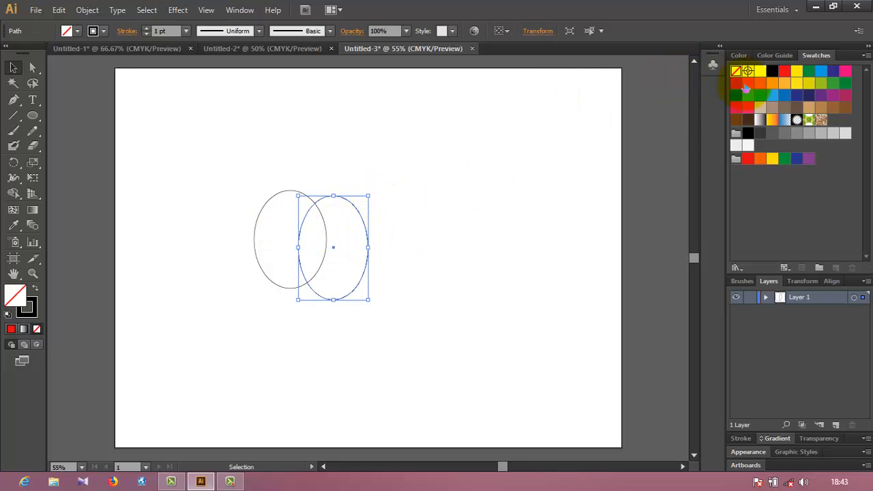
pyautogui.click(784, 71)
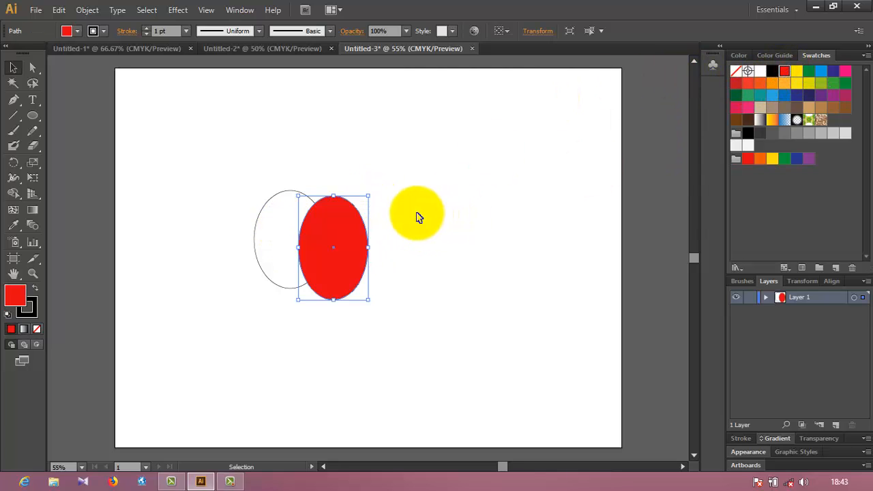
# Step: Fill the left ellipse with the green swatch and leave nothing selected
pyautogui.click(246, 219)
pyautogui.moveTo(234, 202); pyautogui.dragTo(278, 254)
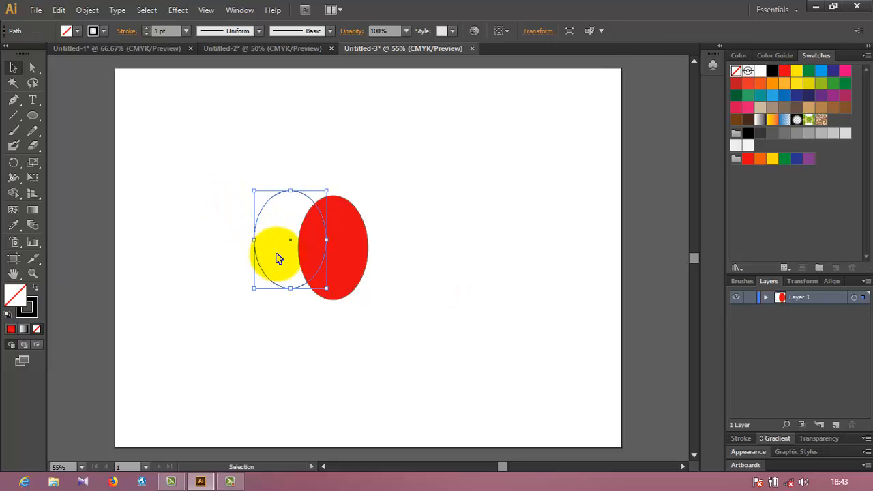
pyautogui.click(811, 75)
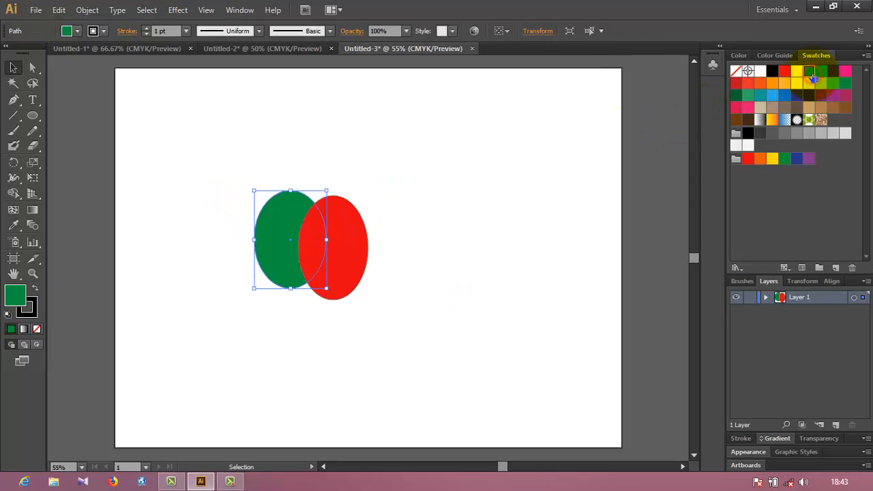
pyautogui.click(422, 173)
pyautogui.moveTo(368, 178); pyautogui.dragTo(349, 223)
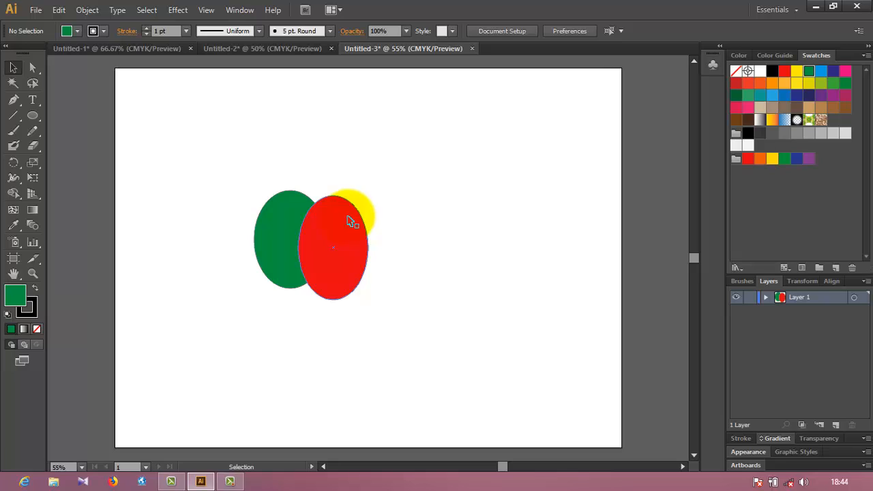
pyautogui.moveTo(360, 203); pyautogui.dragTo(387, 200)
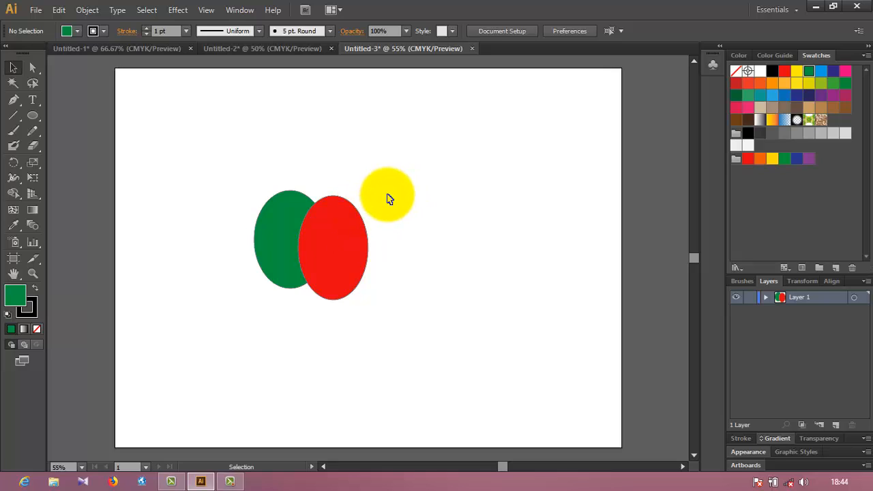
# Step: Show the Pathfinder options and place them over the artboard's upper-right corner
pyautogui.click(240, 11)
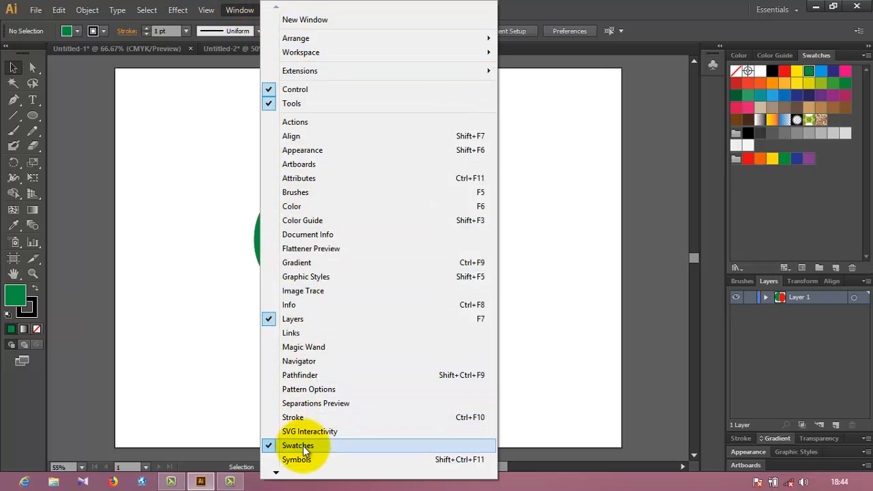
pyautogui.click(298, 375)
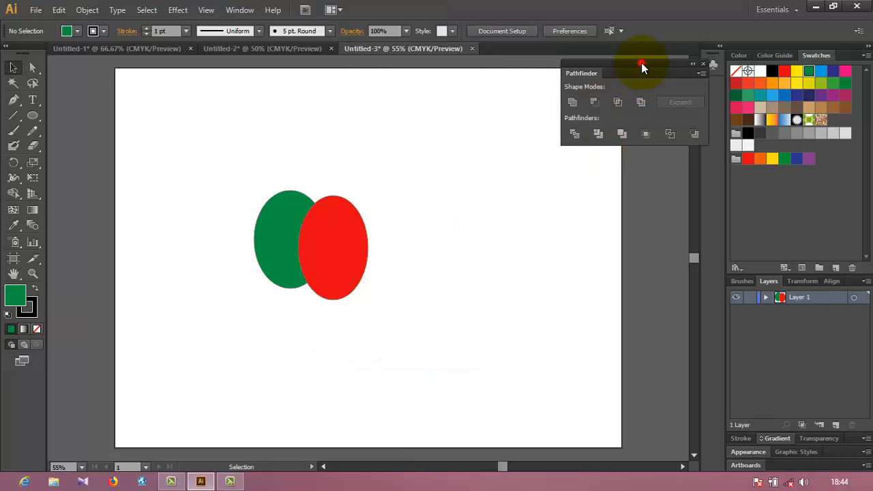
pyautogui.moveTo(641, 62); pyautogui.dragTo(613, 67)
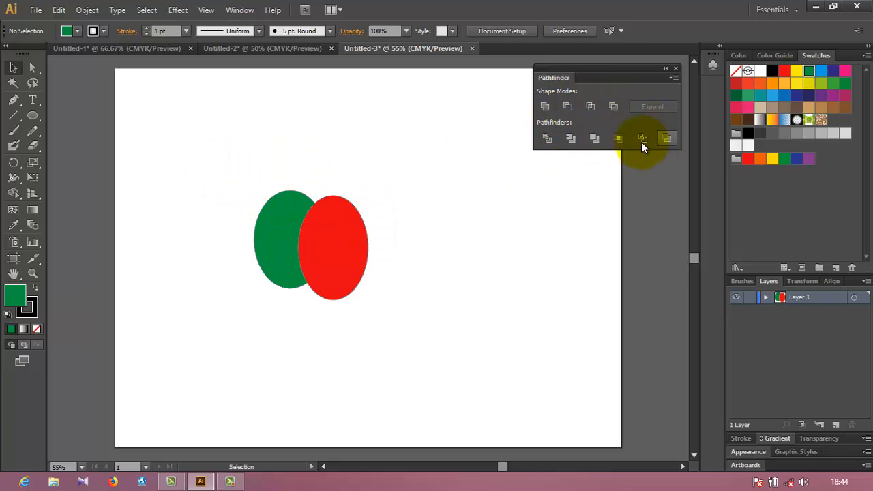
# Step: Try the Pathfinder Intersect shape mode on the green and red ellipses, and undo it
pyautogui.moveTo(217, 165); pyautogui.dragTo(409, 330)
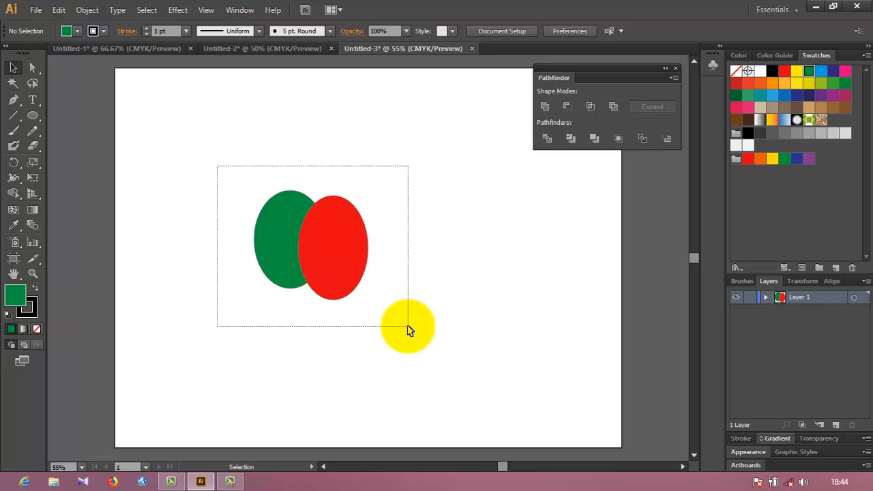
pyautogui.moveTo(410, 330); pyautogui.dragTo(409, 328)
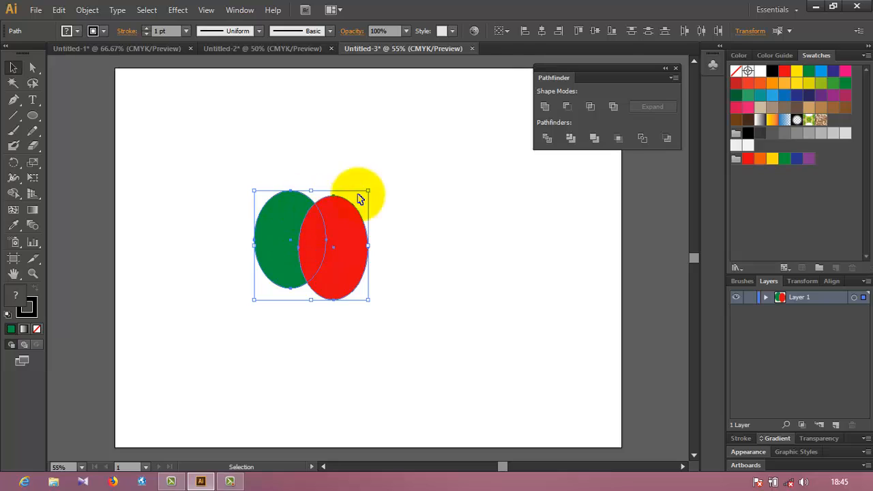
pyautogui.click(589, 109)
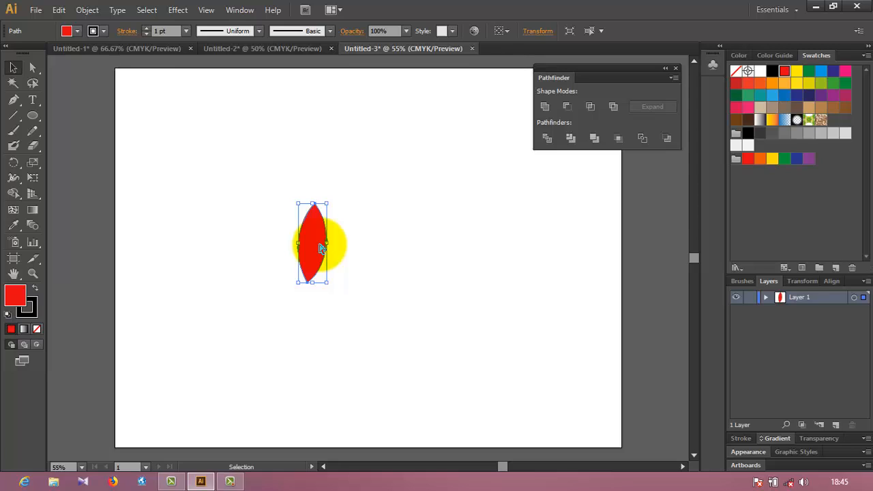
pyautogui.hotkey('ctrl', 'z')
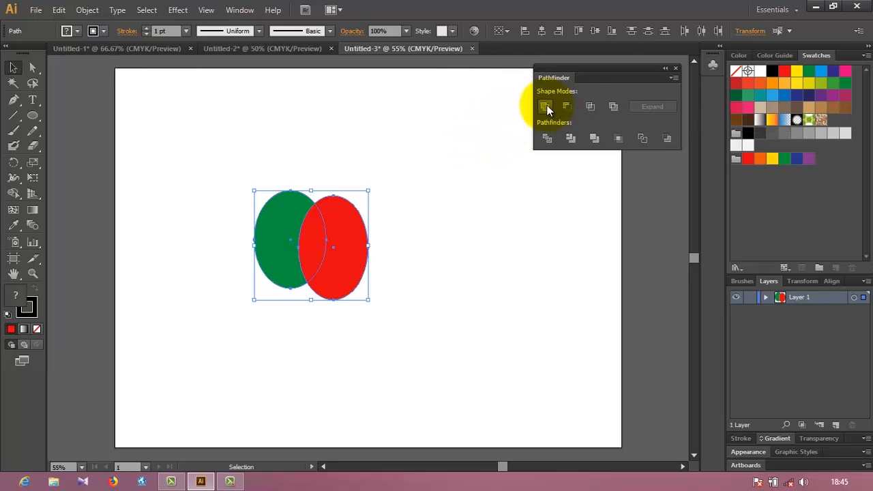
# Step: Try the Pathfinder Exclude shape mode on the two ellipses, undo it and deselect them
pyautogui.click(614, 106)
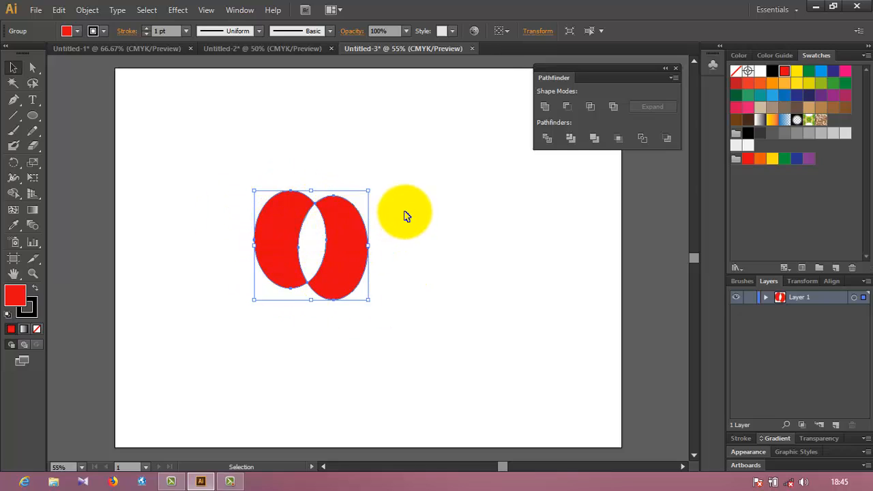
pyautogui.hotkey('ctrl', 'z')
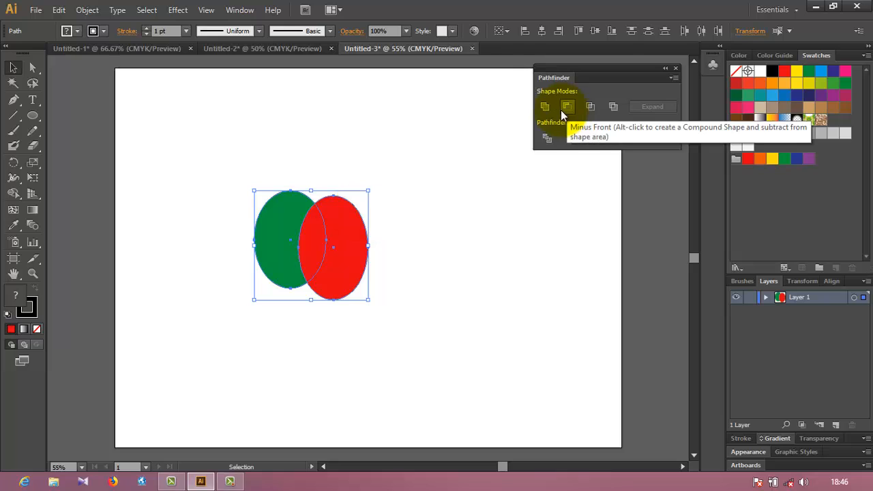
pyautogui.click(409, 207)
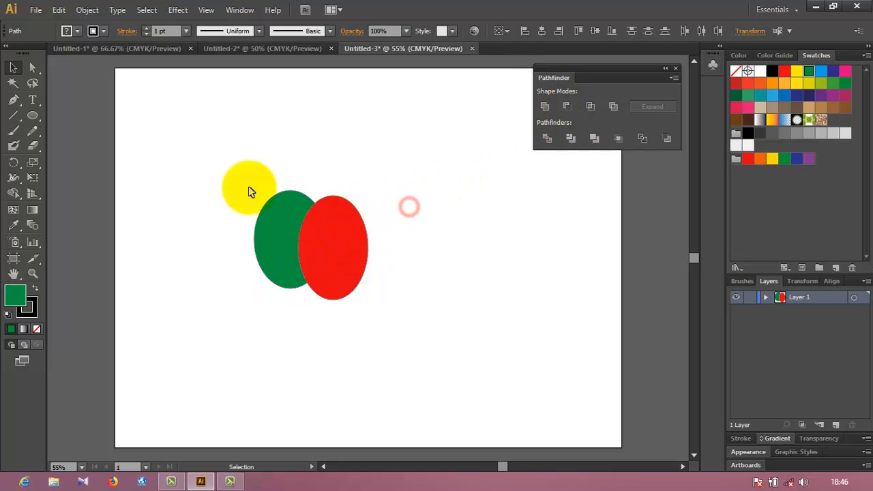
# Step: Select both ellipses, try subtracting the red one from the green one with Minus Front, and undo it
pyautogui.moveTo(243, 180); pyautogui.dragTo(334, 249)
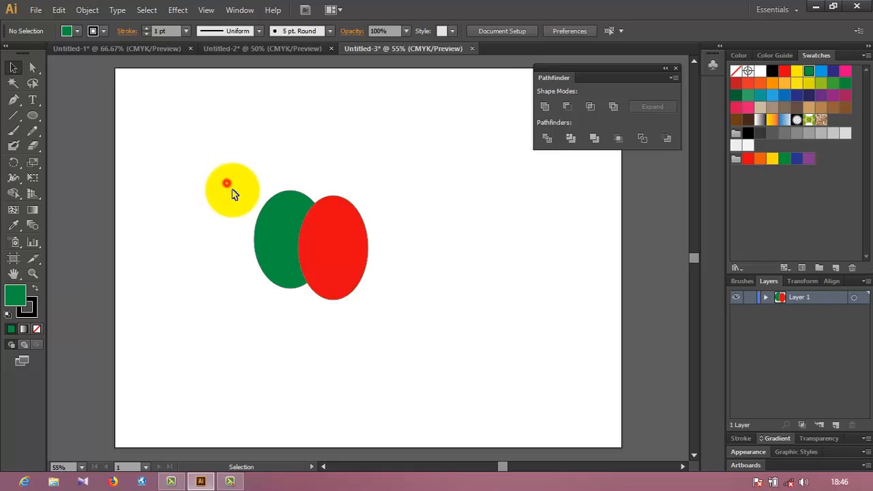
pyautogui.moveTo(227, 183); pyautogui.dragTo(376, 298)
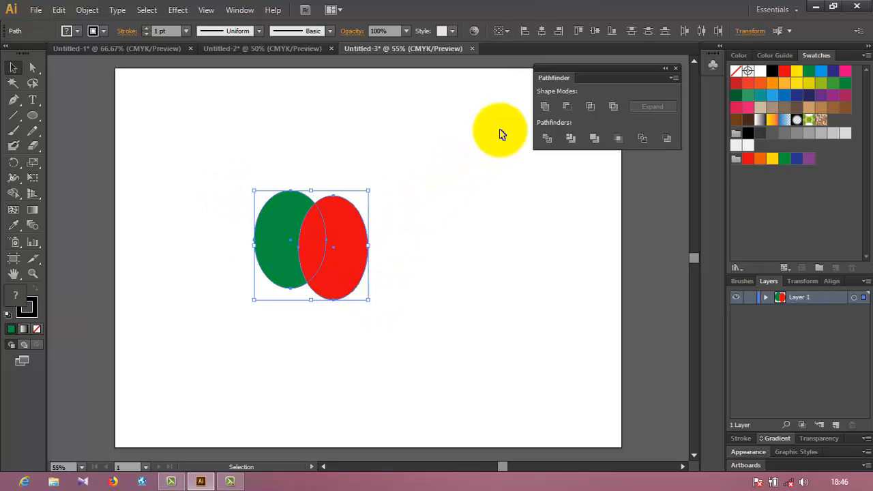
pyautogui.click(570, 106)
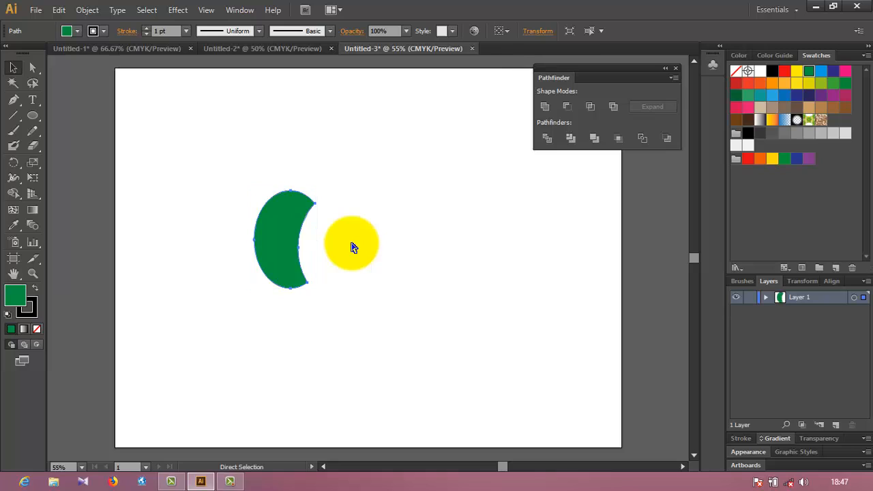
pyautogui.hotkey('ctrl', 'z')
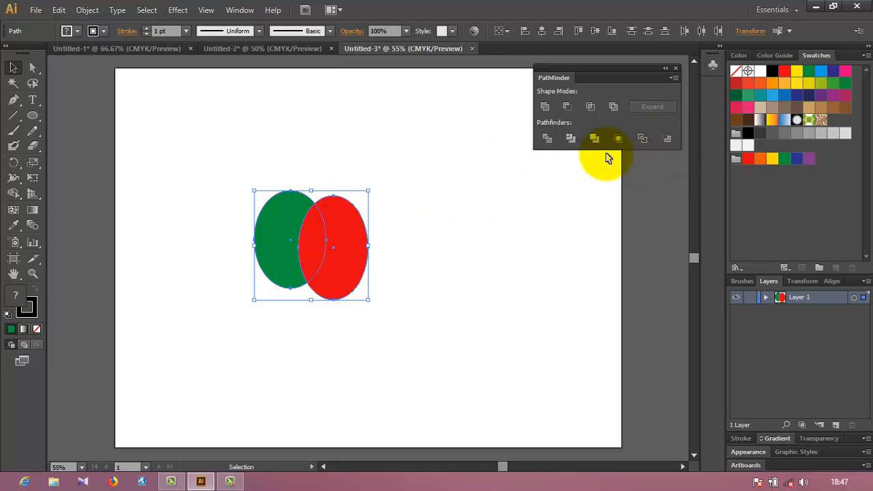
# Step: Subtract the green ellipse from the red ellipse with Pathfinder Minus Back
pyautogui.click(666, 137)
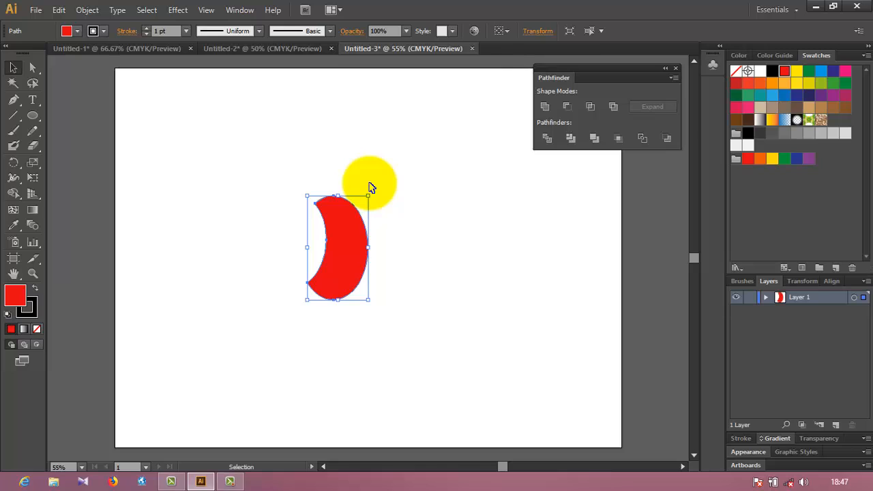
# Step: Undo the Minus Back on the two ellipses, try the Pathfinder Outline operation on them, and undo it
pyautogui.hotkey('ctrl', 'z')
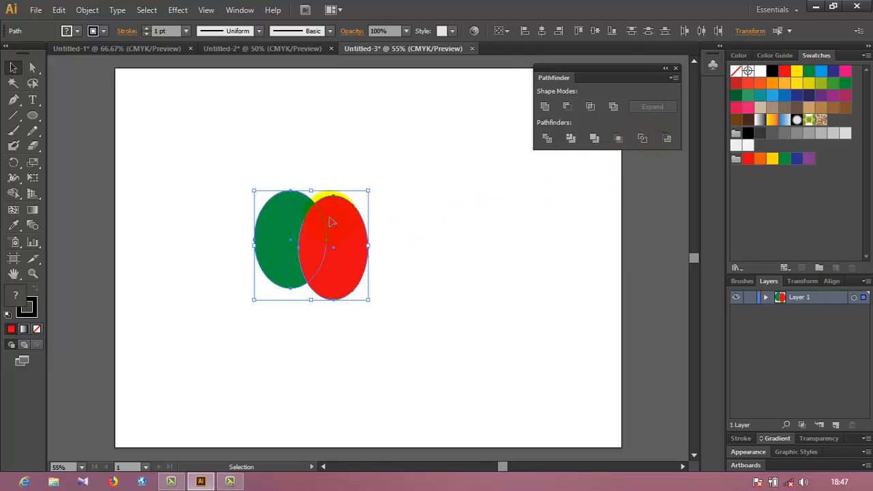
pyautogui.click(642, 138)
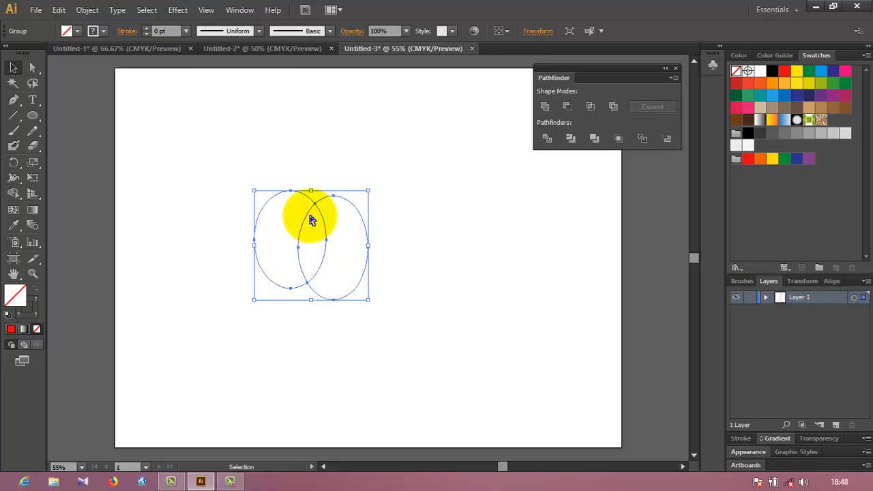
pyautogui.hotkey('ctrl', 'z')
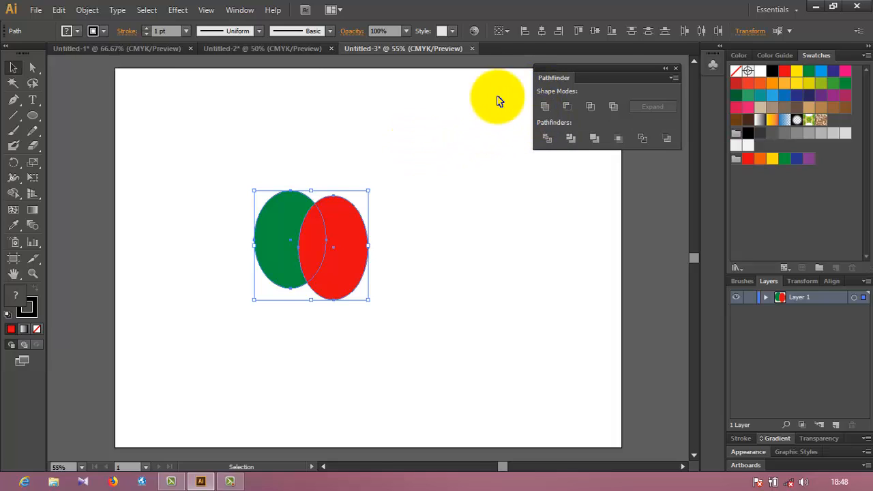
# Step: Switch to the Untitled-2 document, select all the shapes of the blue star drawing to examine their overlapping outlines, and deselect them
pyautogui.click(284, 48)
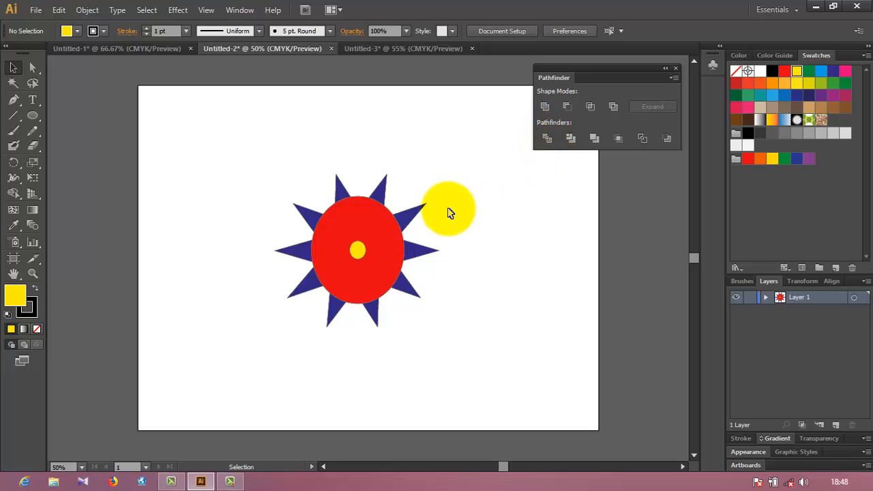
pyautogui.moveTo(277, 182); pyautogui.dragTo(339, 268)
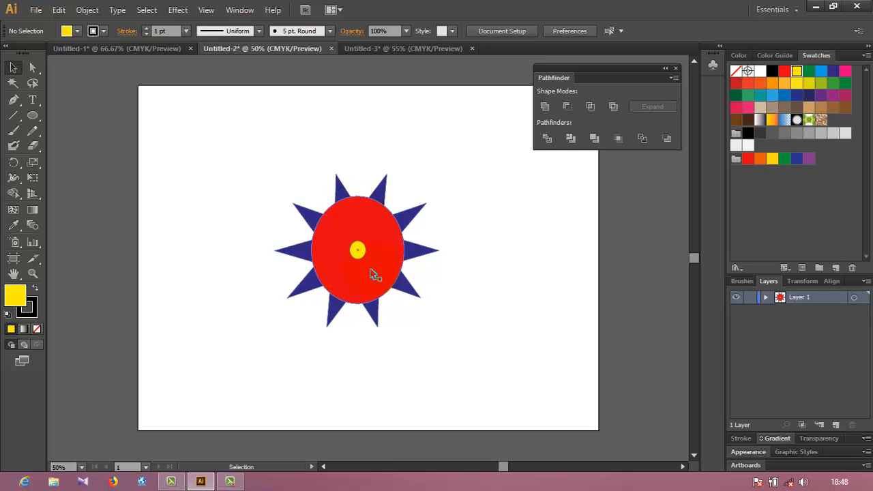
pyautogui.hotkey('ctrl', 'a')
pyautogui.moveTo(354, 216); pyautogui.dragTo(367, 239)
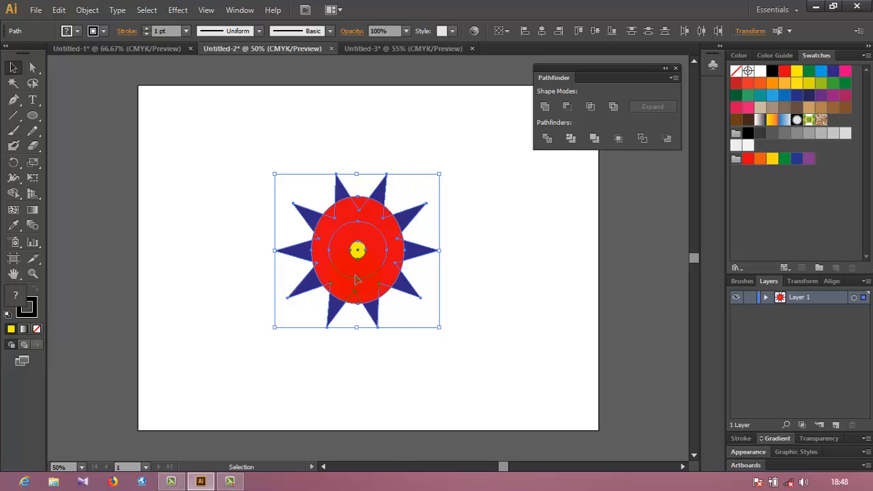
pyautogui.moveTo(356, 278); pyautogui.dragTo(413, 309)
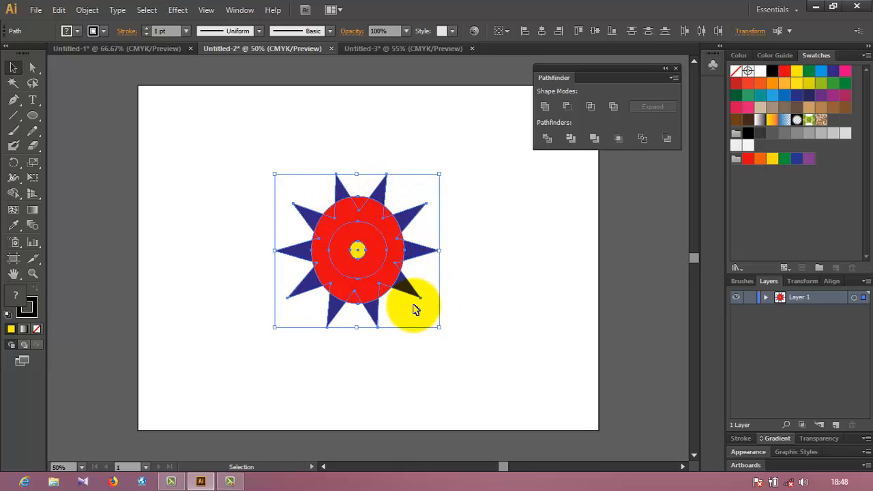
pyautogui.click(449, 225)
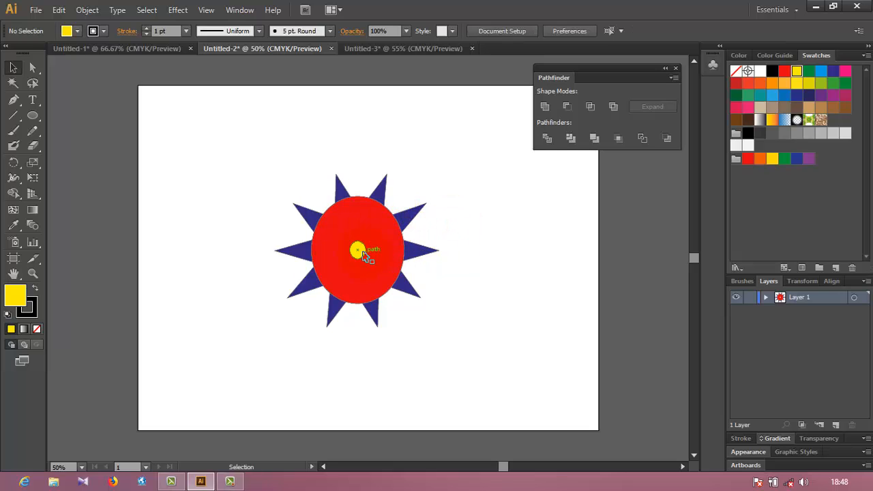
# Step: Move the yellow circle and the red ellipse off the blue star to expose the black circle, and put them back
pyautogui.moveTo(365, 255); pyautogui.dragTo(482, 247)
pyautogui.moveTo(370, 248); pyautogui.dragTo(234, 280)
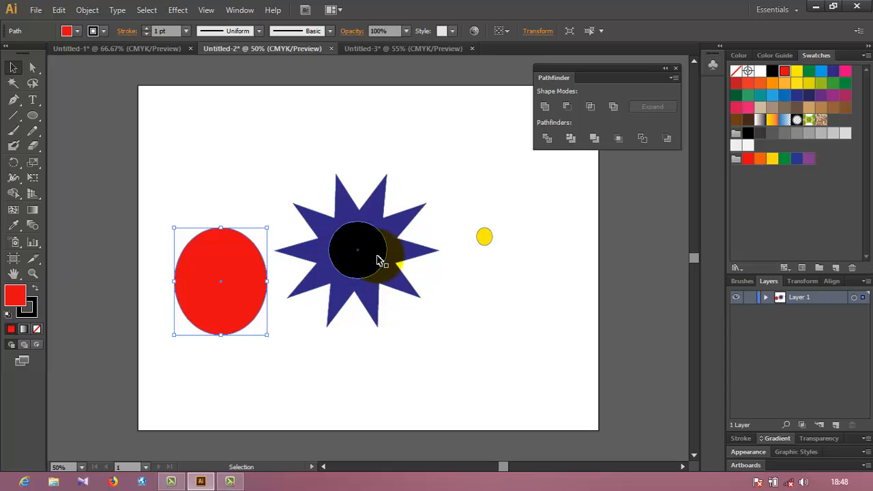
pyautogui.moveTo(221, 281); pyautogui.dragTo(359, 253)
pyautogui.moveTo(487, 239); pyautogui.dragTo(360, 252)
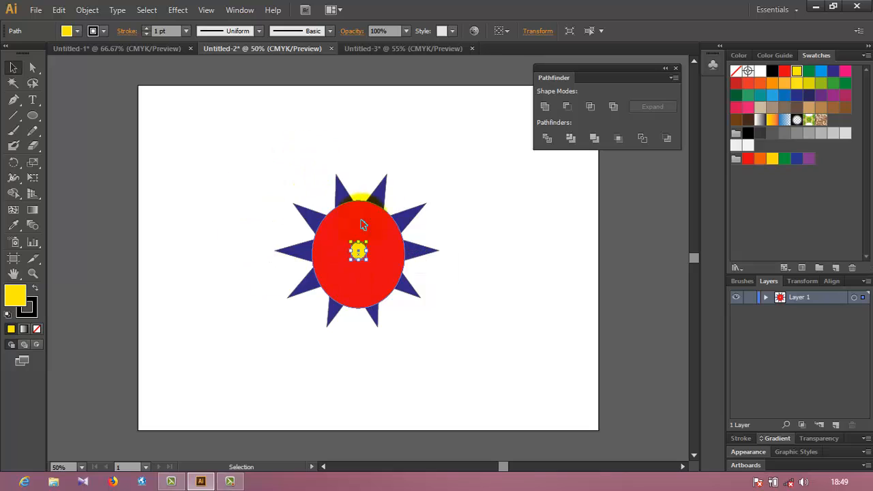
# Step: Try the Pathfinder Divide operation on all the star drawing's shapes, shift the divided artwork, undo both changes and deselect
pyautogui.moveTo(245, 162); pyautogui.dragTo(473, 347)
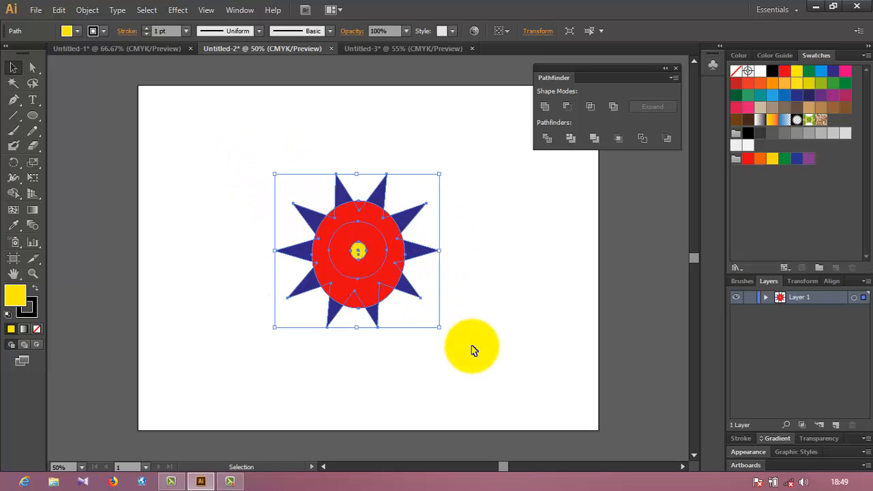
pyautogui.click(546, 140)
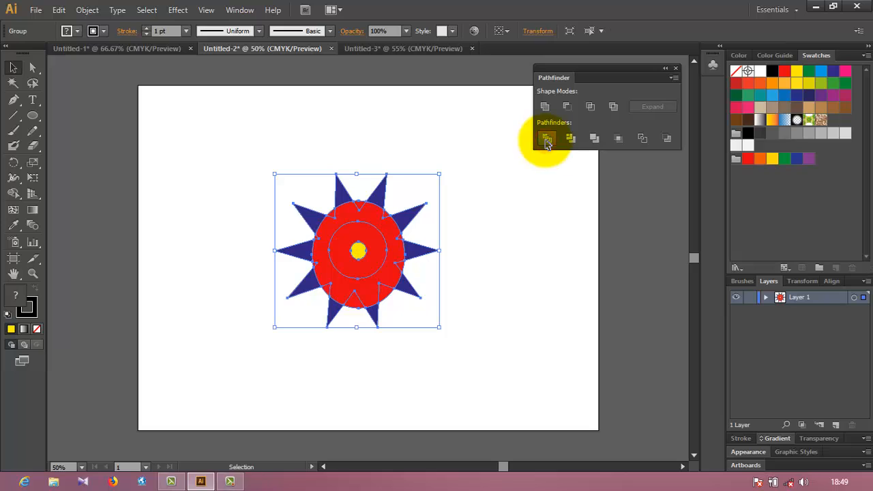
pyautogui.click(501, 266)
pyautogui.moveTo(359, 234); pyautogui.dragTo(372, 247)
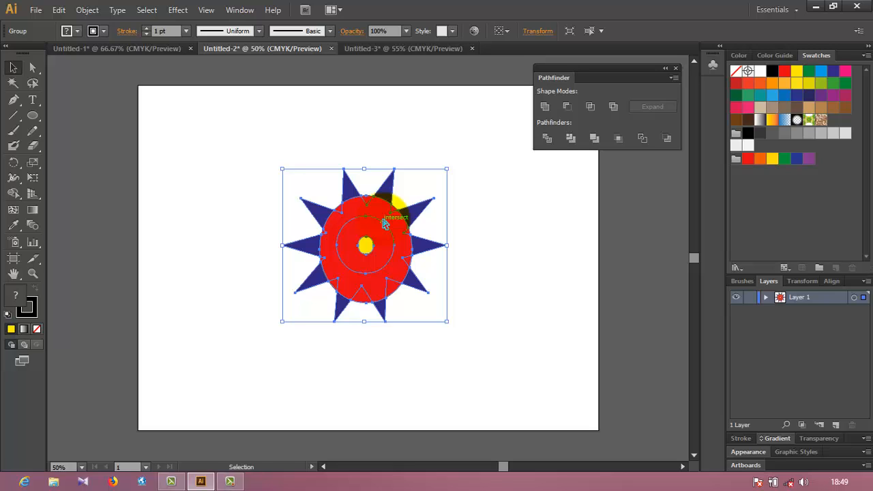
pyautogui.hotkey('ctrl', 'z')
pyautogui.hotkey('ctrl', 'z')
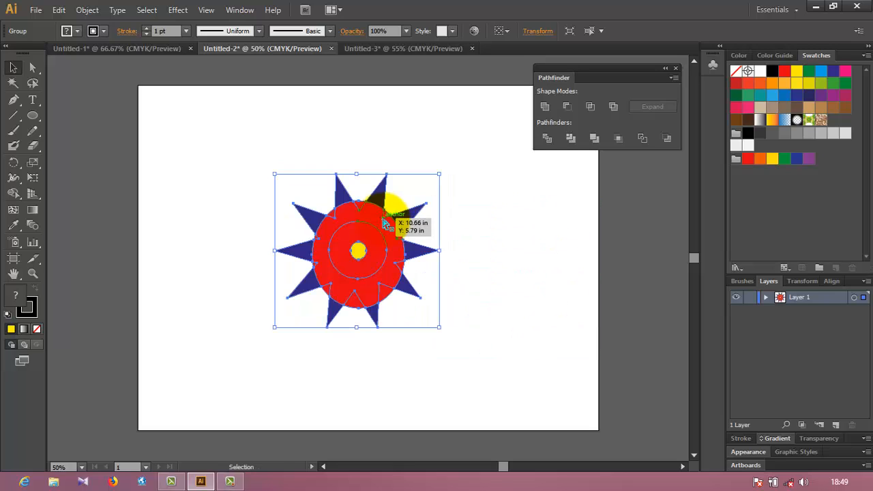
pyautogui.moveTo(384, 222); pyautogui.dragTo(491, 278)
pyautogui.click(515, 263)
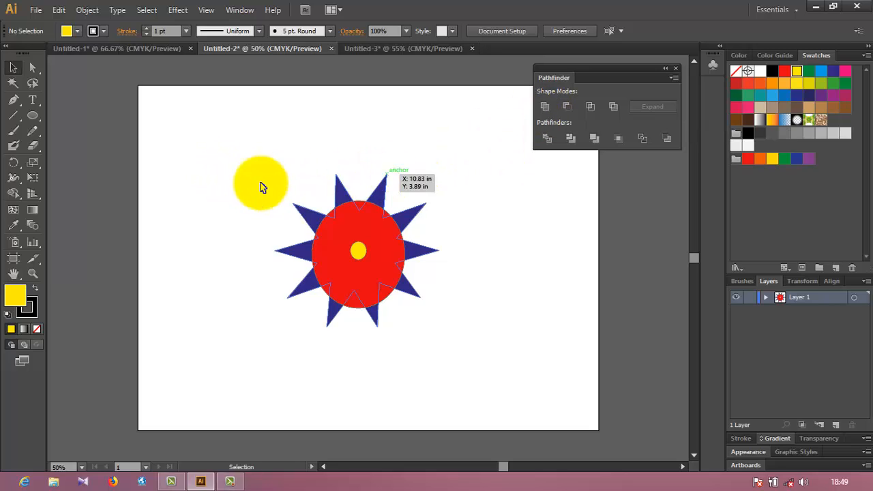
# Step: Select all the shapes of the star drawing, try merging them with Pathfinder Unite, undo it and deselect
pyautogui.moveTo(253, 167)
pyautogui.mouseDown()
pyautogui.moveTo(351, 289)
pyautogui.moveTo(444, 360)
pyautogui.mouseUp()
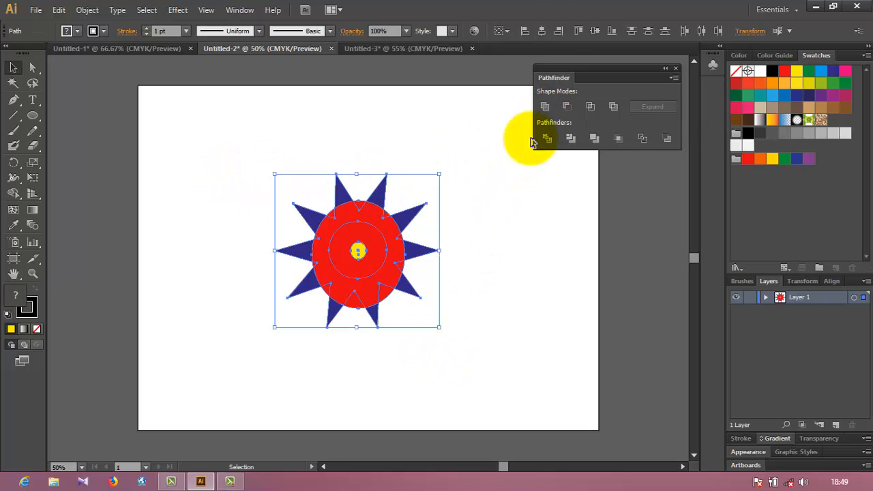
pyautogui.click(545, 107)
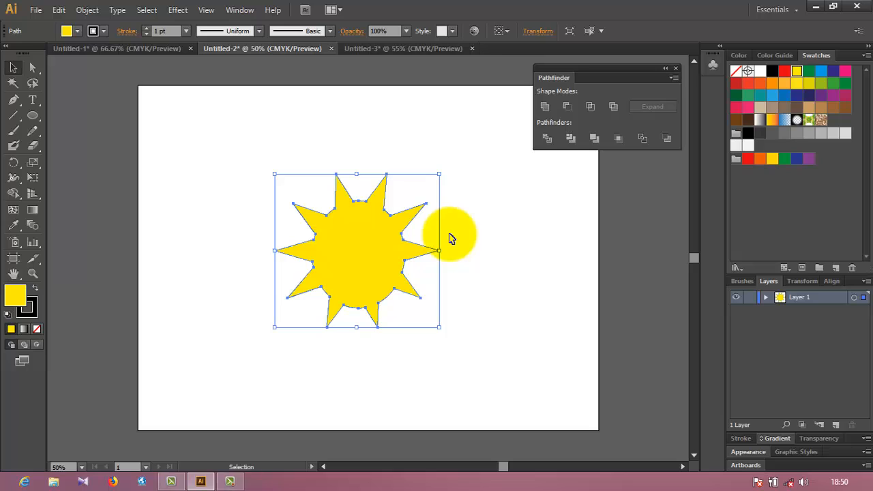
pyautogui.hotkey('ctrl', 'z')
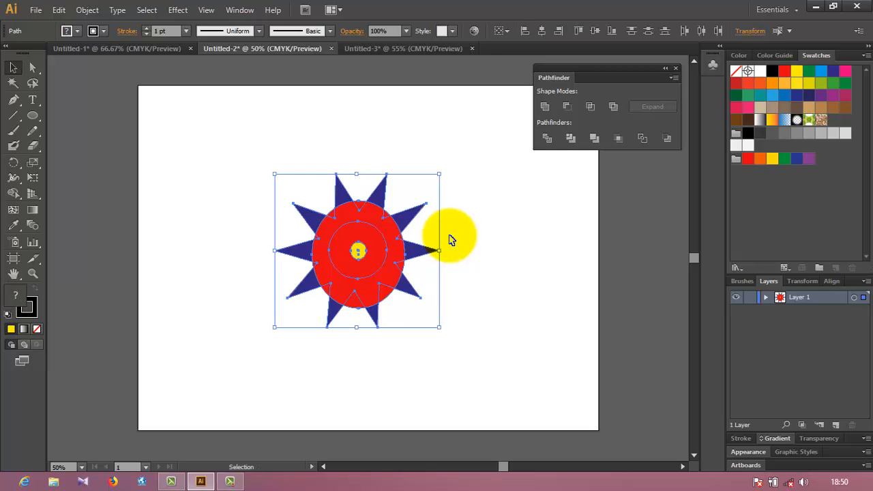
pyautogui.click(432, 136)
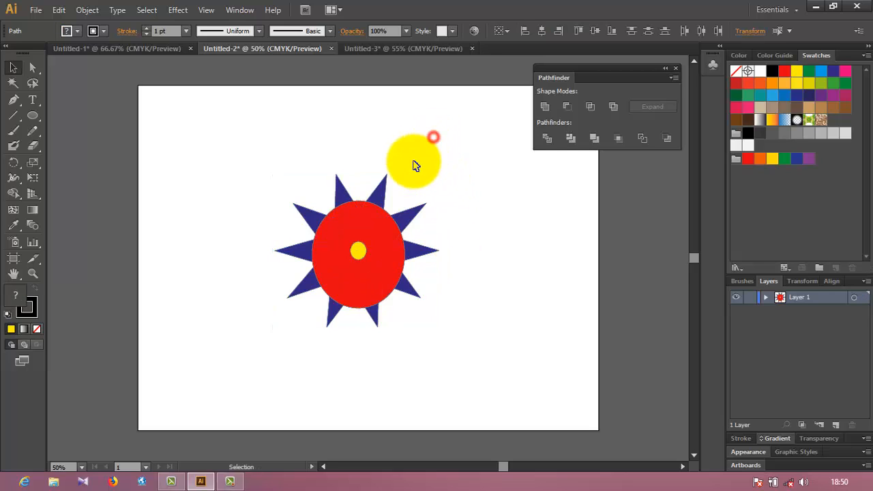
# Step: Try the Pathfinder Unite shape mode on the blue star alone, undo it and deselect the star
pyautogui.moveTo(364, 168); pyautogui.dragTo(407, 194)
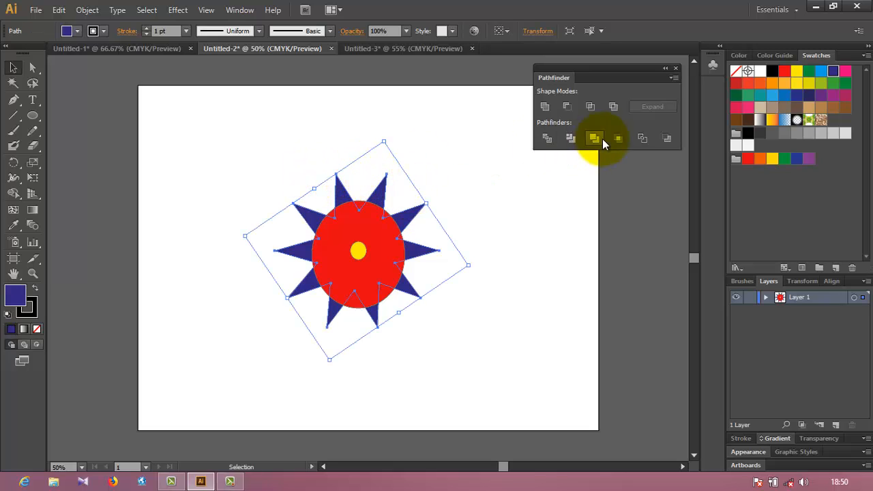
pyautogui.click(545, 108)
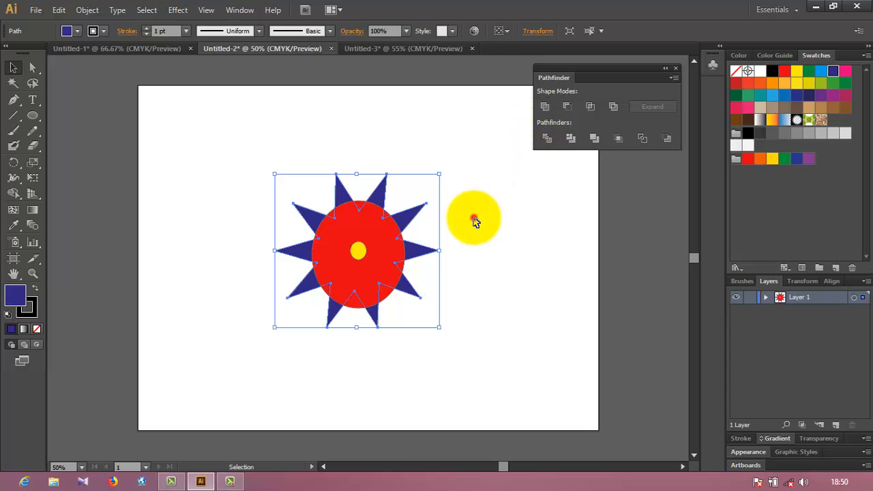
pyautogui.click(473, 218)
pyautogui.moveTo(368, 194); pyautogui.dragTo(343, 163)
pyautogui.moveTo(238, 155); pyautogui.dragTo(464, 366)
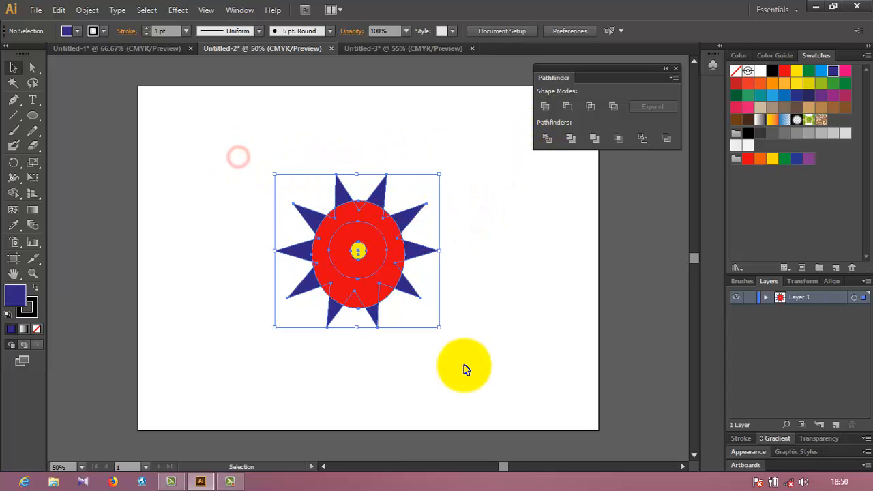
pyautogui.hotkey('ctrl', 'z')
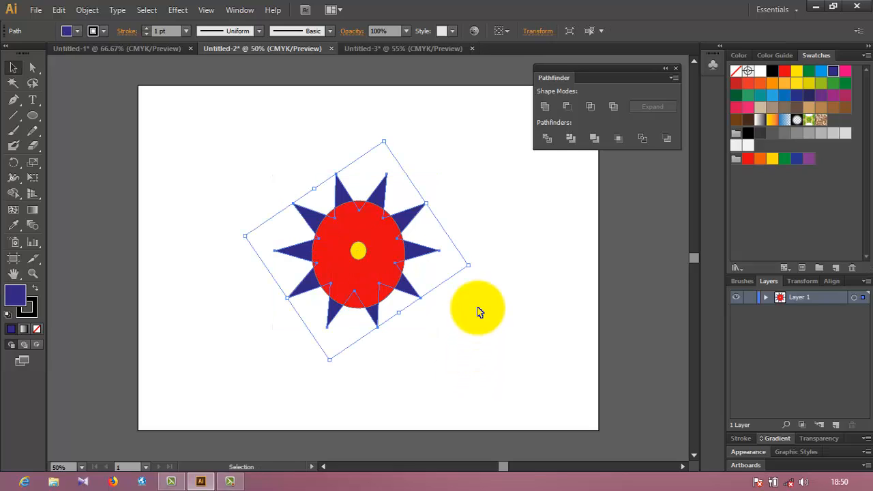
pyautogui.click(506, 222)
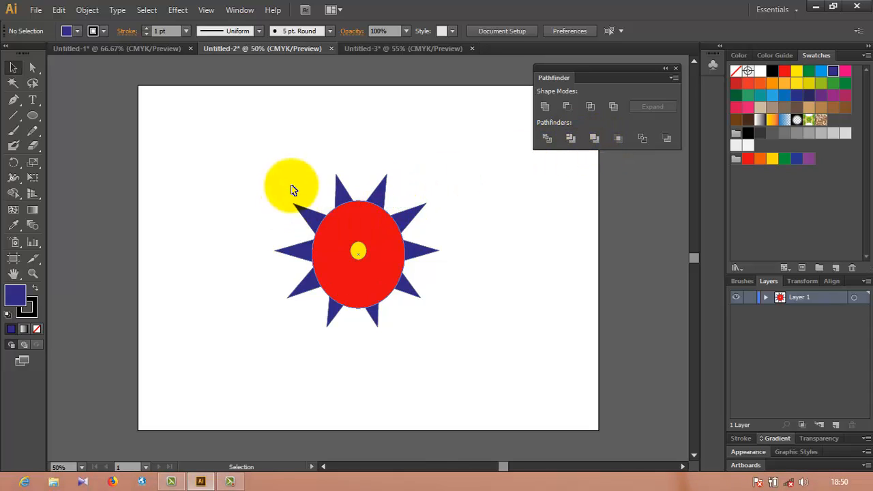
# Step: Select all the shapes of the star drawing, and switch to the Untitled-1 document with nothing selected
pyautogui.moveTo(270, 169); pyautogui.dragTo(450, 353)
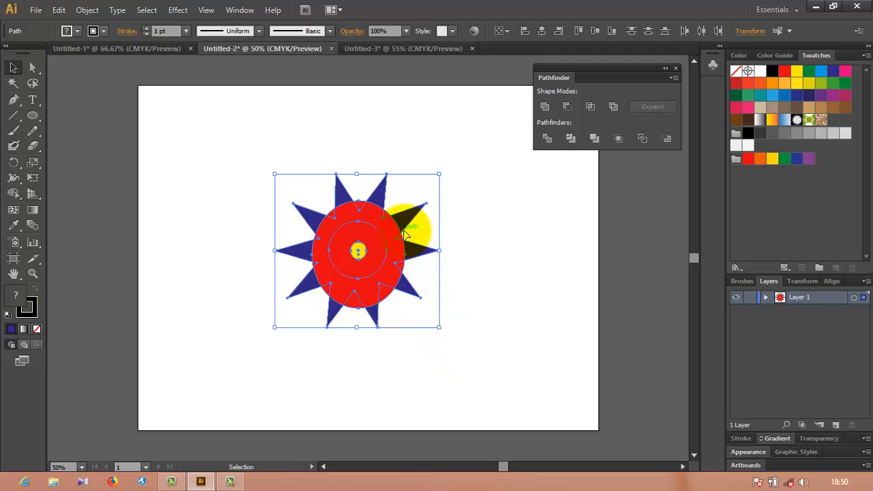
pyautogui.moveTo(387, 220); pyautogui.dragTo(395, 240)
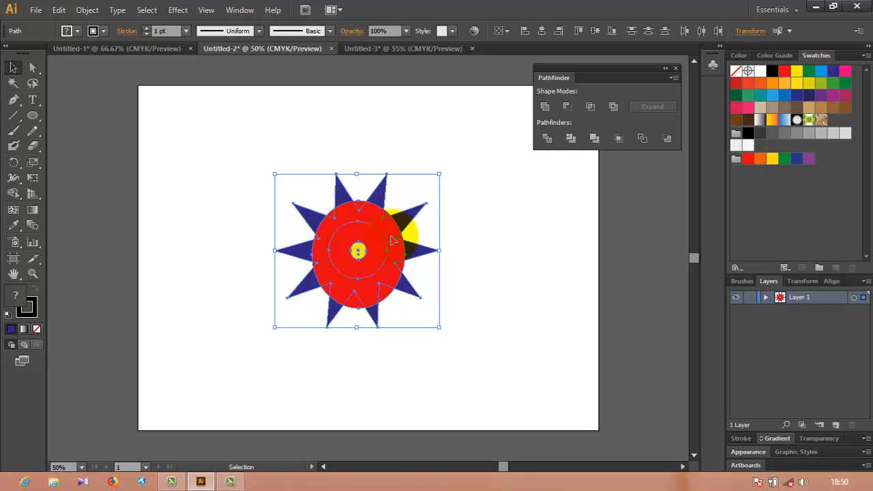
pyautogui.click(144, 50)
pyautogui.click(226, 142)
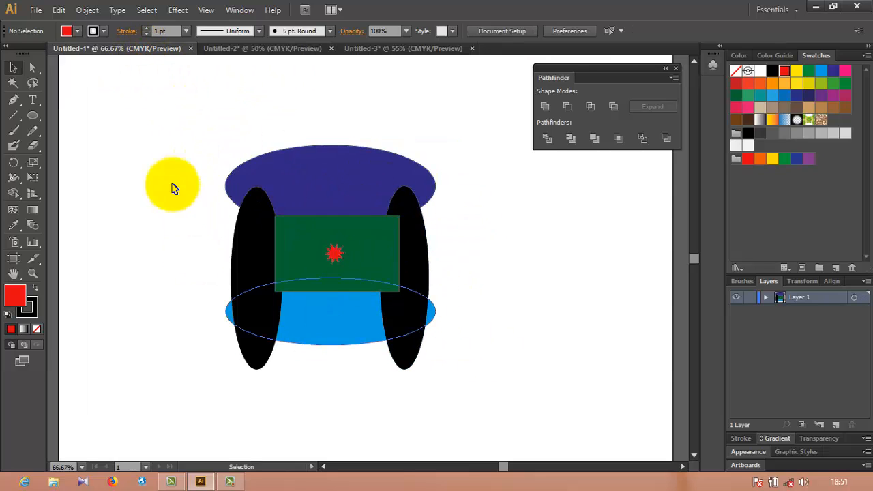
# Step: Select all the overlapping ellipses, the green rectangle and the red star, try Pathfinder Trim on them, and undo it
pyautogui.moveTo(196, 133); pyautogui.dragTo(504, 432)
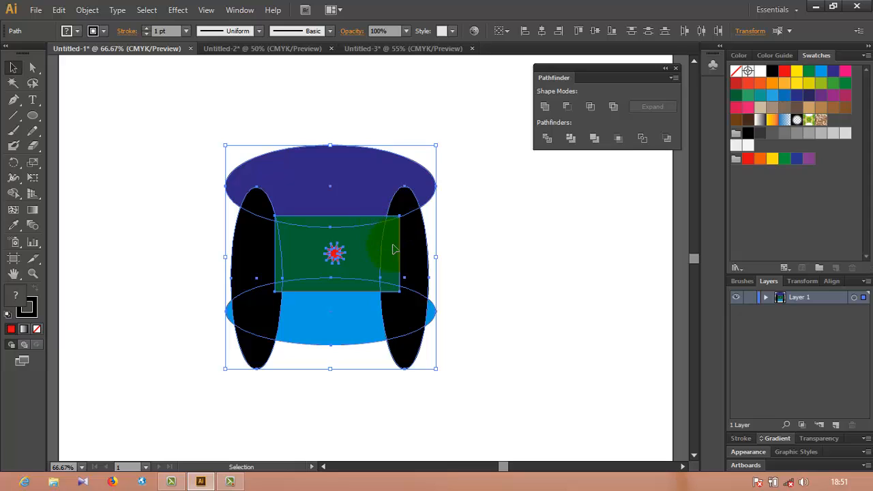
pyautogui.click(575, 139)
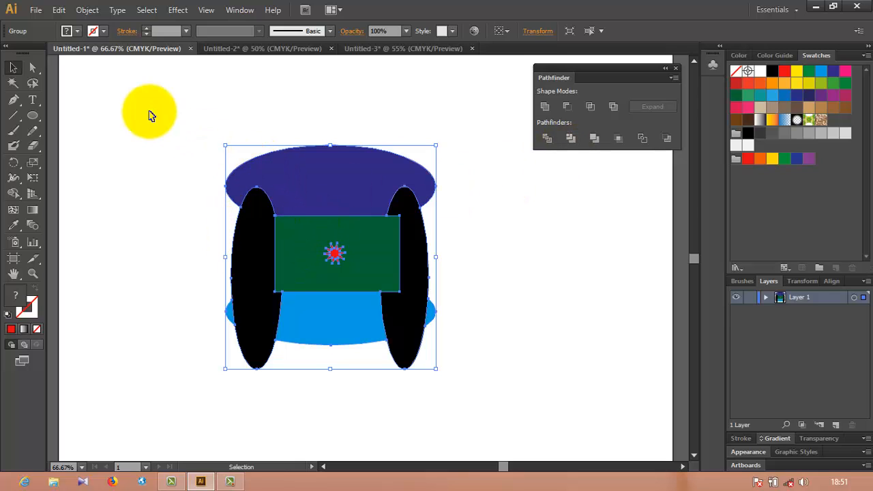
pyautogui.moveTo(173, 127); pyautogui.dragTo(463, 399)
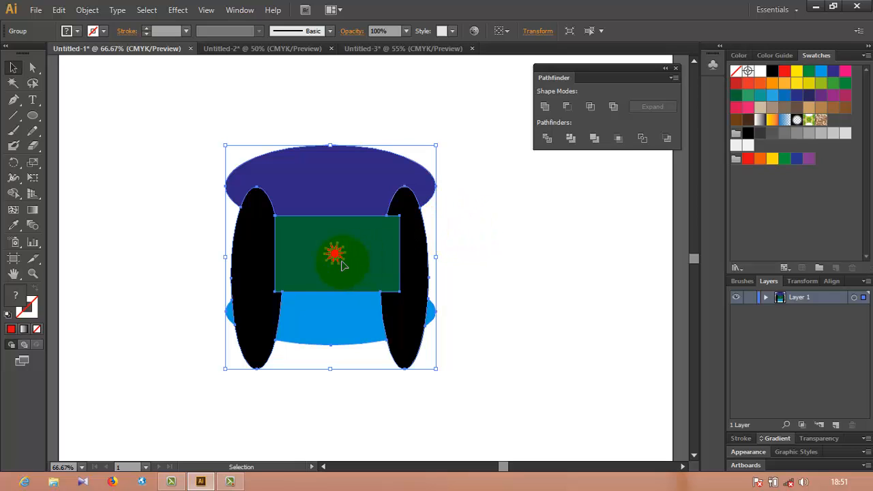
pyautogui.hotkey('ctrl', 'z')
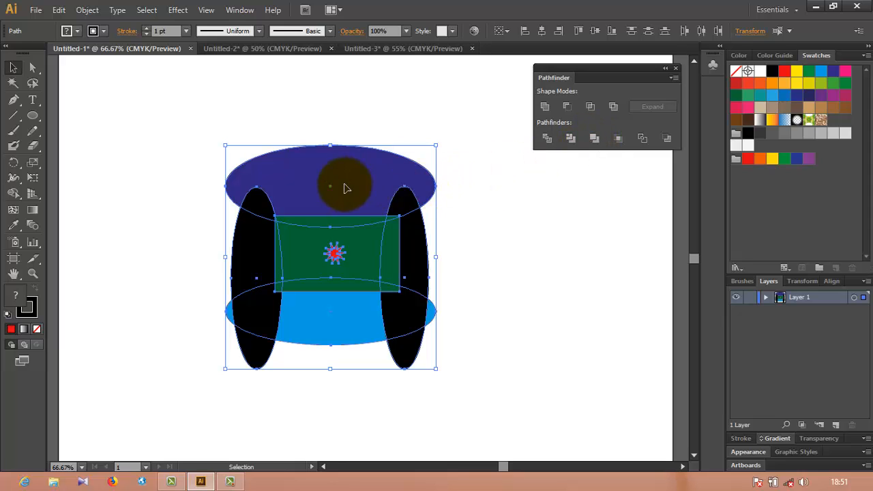
# Step: Move the dark blue ellipse above the green rectangle slightly upward and deselect it
pyautogui.click(475, 241)
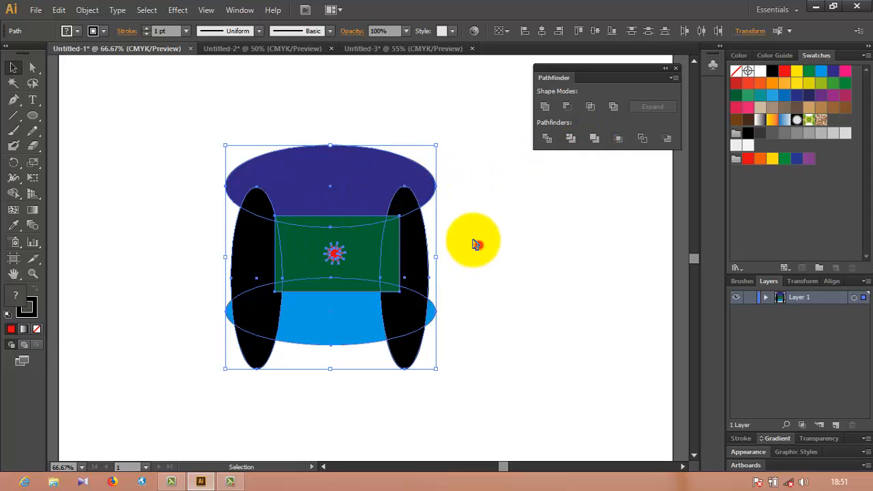
pyautogui.click(337, 190)
pyautogui.moveTo(336, 190)
pyautogui.mouseDown()
pyautogui.moveTo(343, 165)
pyautogui.moveTo(334, 193)
pyautogui.mouseUp()
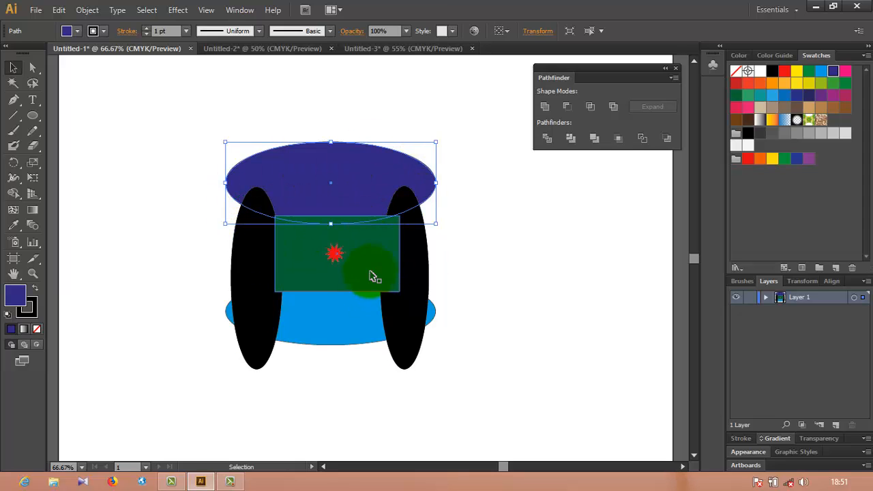
pyautogui.click(482, 249)
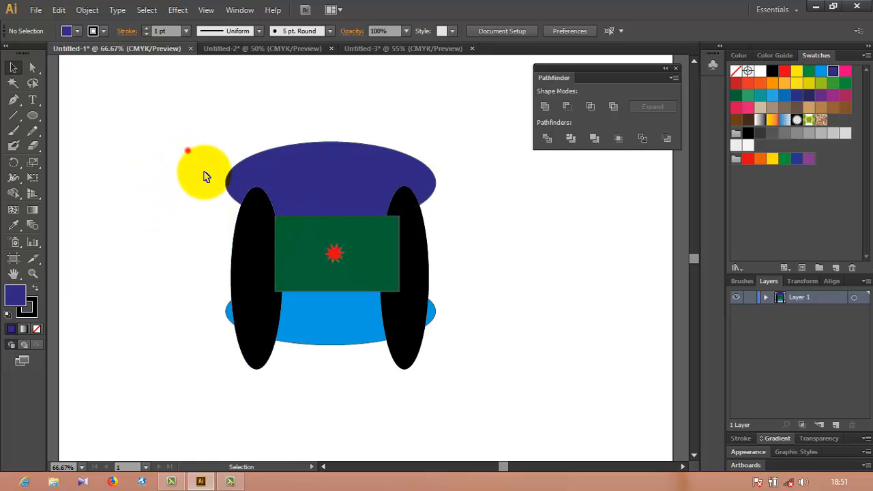
# Step: Select all the ellipses, the green rectangle and the red star, try Pathfinder Merge on them, undo it and deselect
pyautogui.moveTo(187, 150); pyautogui.dragTo(487, 414)
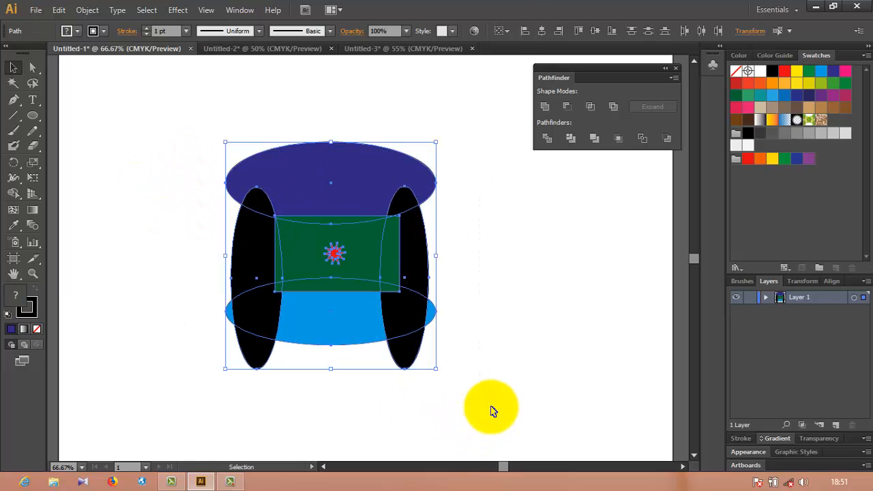
pyautogui.click(599, 143)
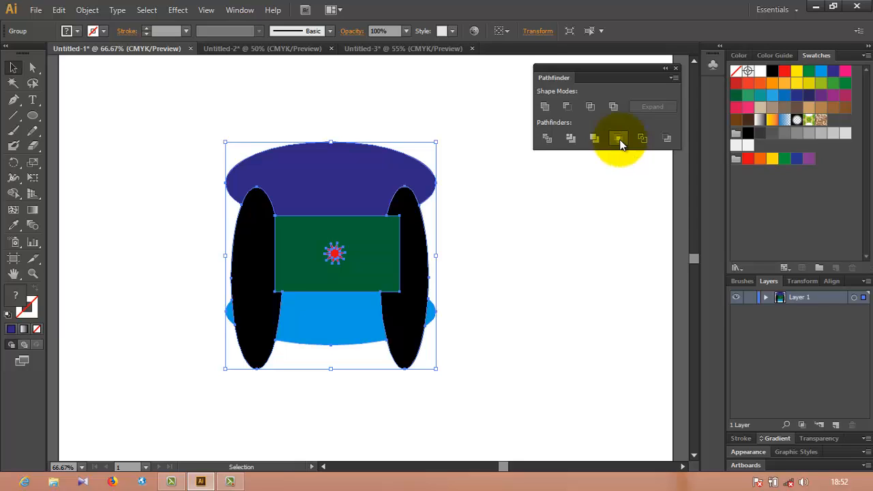
pyautogui.click(457, 224)
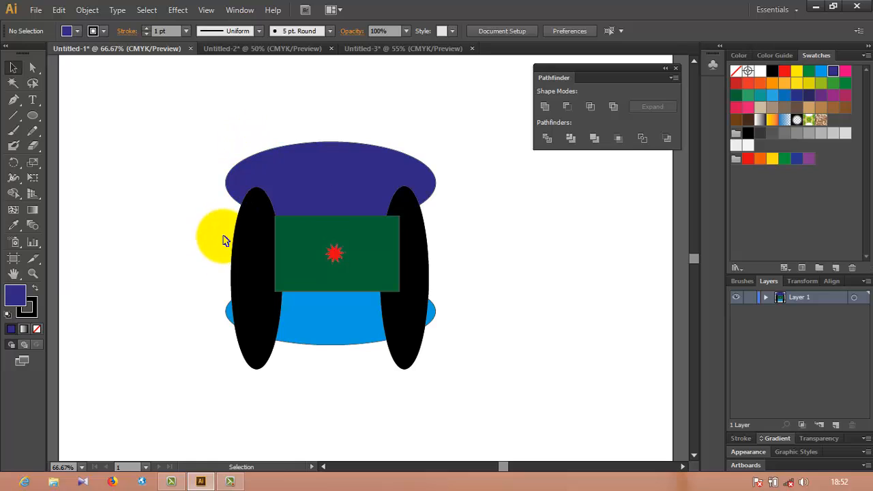
# Step: Select the left black ellipse and the light blue ellipse, try Pathfinder Crop on them, and undo it
pyautogui.moveTo(199, 269); pyautogui.dragTo(249, 331)
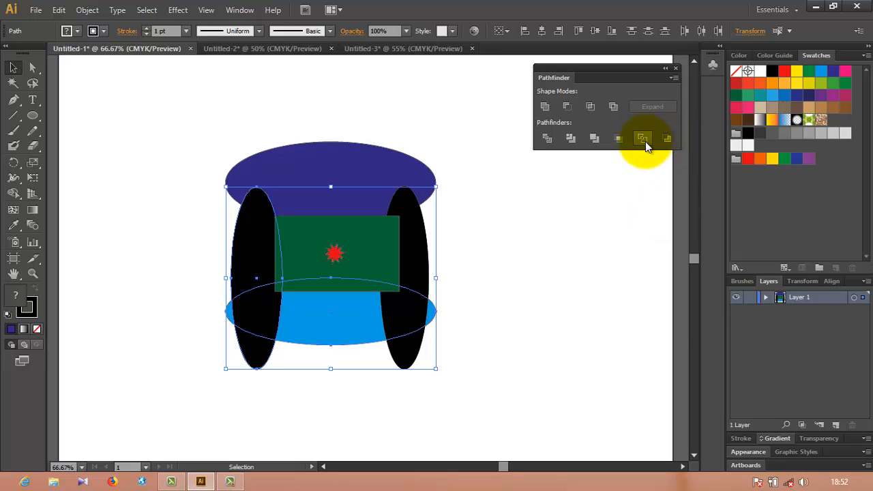
pyautogui.click(618, 140)
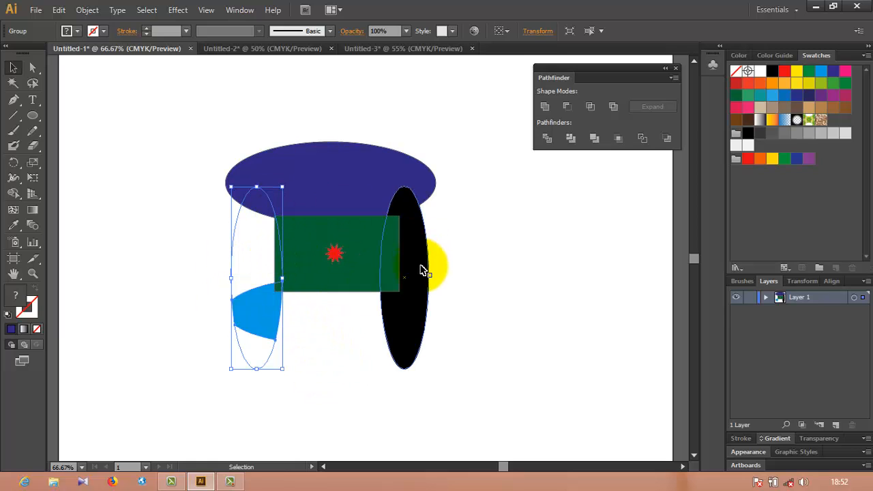
pyautogui.hotkey('ctrl', 'z')
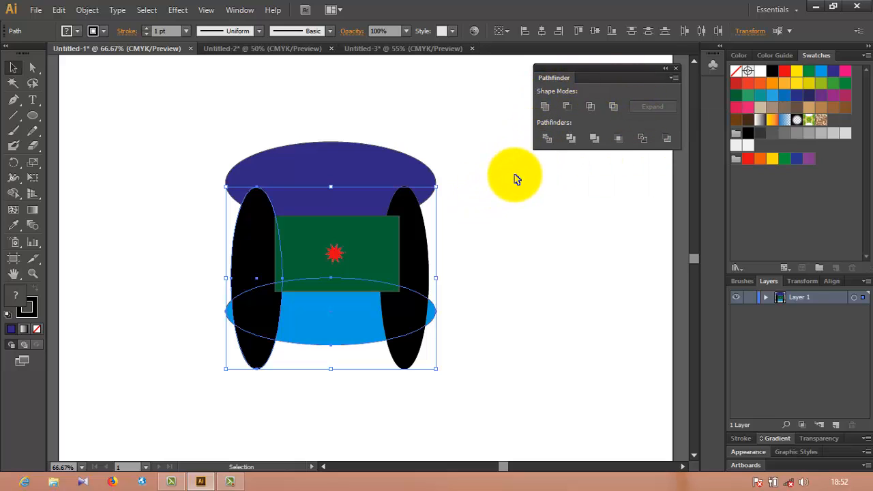
# Step: Switch to the Untitled-2 document, deselect the star drawing and try the Shape Builder tool on it with nothing selected
pyautogui.click(282, 49)
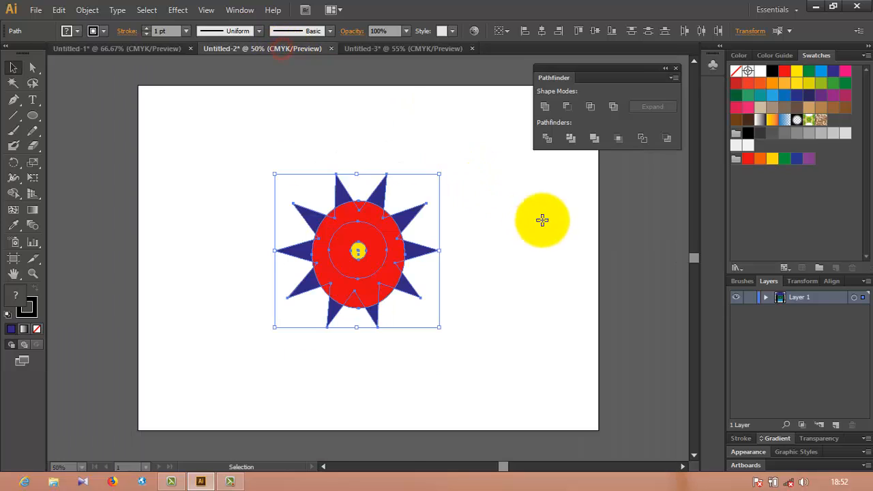
pyautogui.click(470, 231)
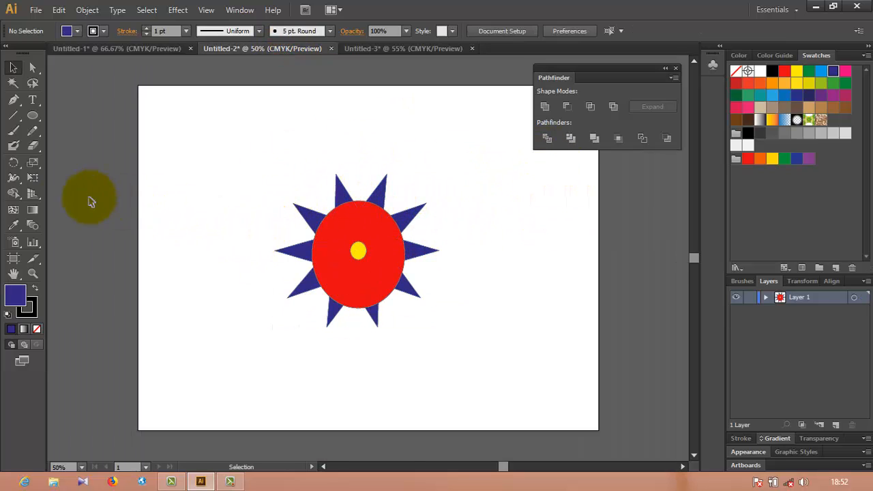
pyautogui.click(14, 194)
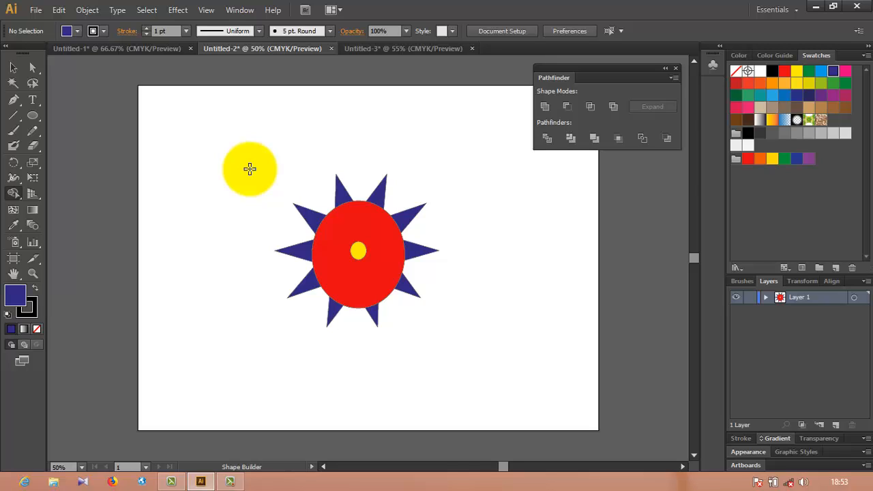
pyautogui.moveTo(250, 168); pyautogui.dragTo(340, 258)
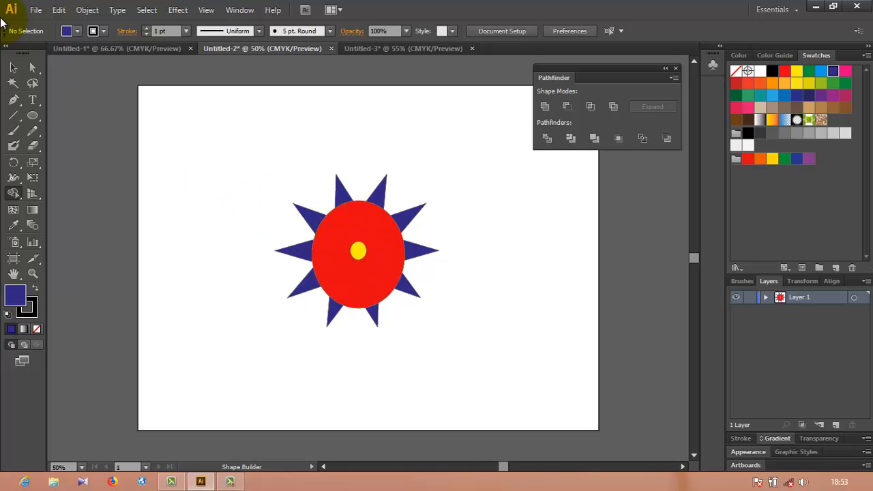
# Step: Select all the shapes of the star drawing and activate the Shape Builder tool for them
pyautogui.press('v')
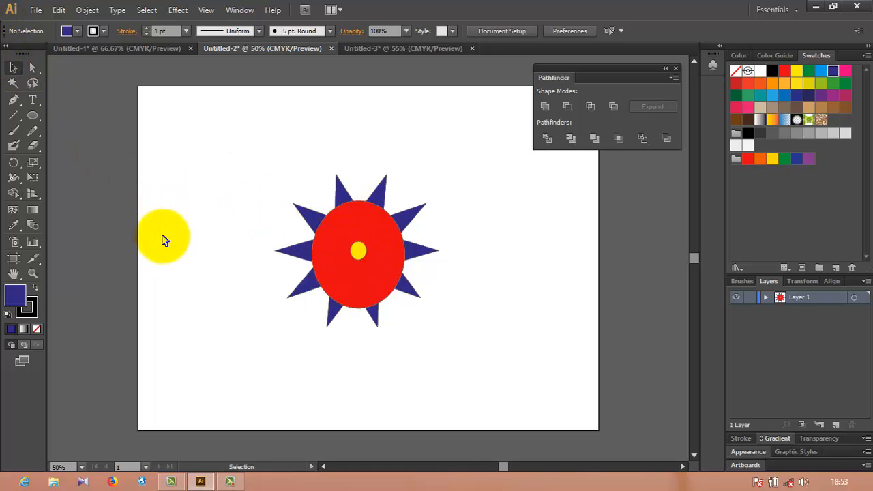
pyautogui.moveTo(167, 239); pyautogui.dragTo(325, 236)
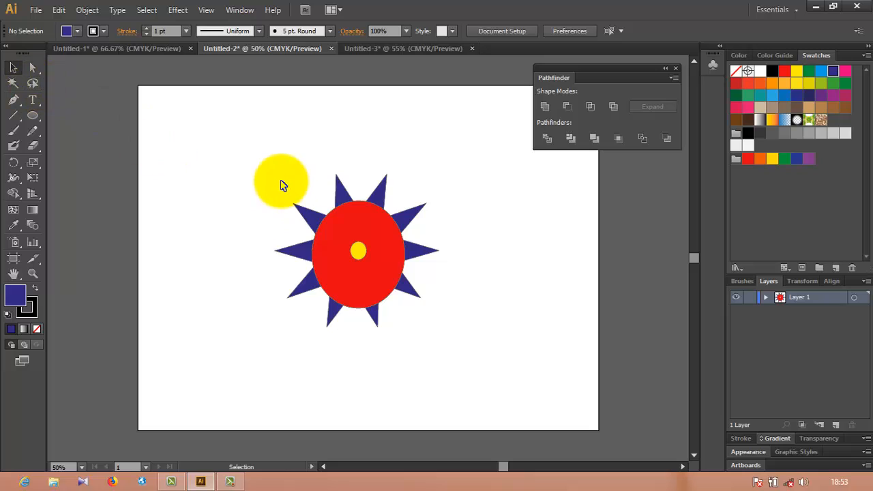
pyautogui.moveTo(277, 181)
pyautogui.mouseDown()
pyautogui.moveTo(514, 379)
pyautogui.moveTo(512, 370)
pyautogui.mouseUp()
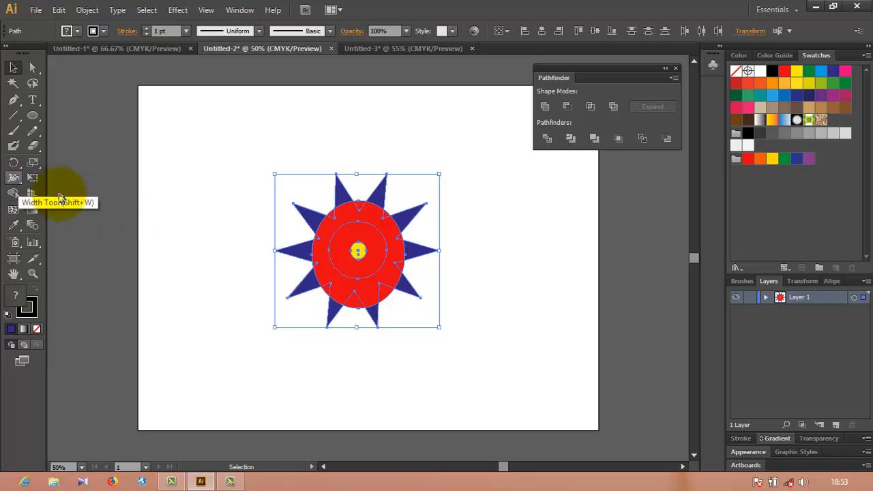
pyautogui.click(13, 195)
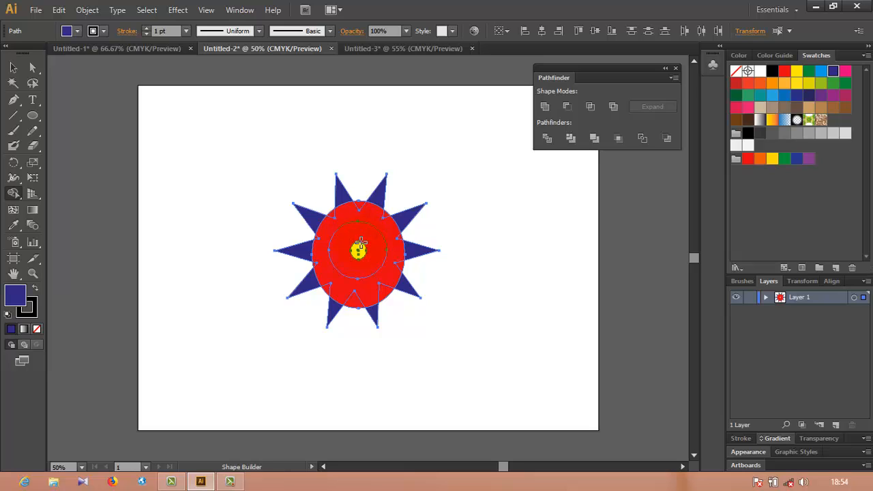
# Step: Try removing the yellow centre and the ring around the inner circle with the Shape Builder, and undo the removals
pyautogui.moveTo(350, 278); pyautogui.dragTo(339, 291)
pyautogui.keyDown('alt'); pyautogui.click(360, 253); pyautogui.keyUp('alt')
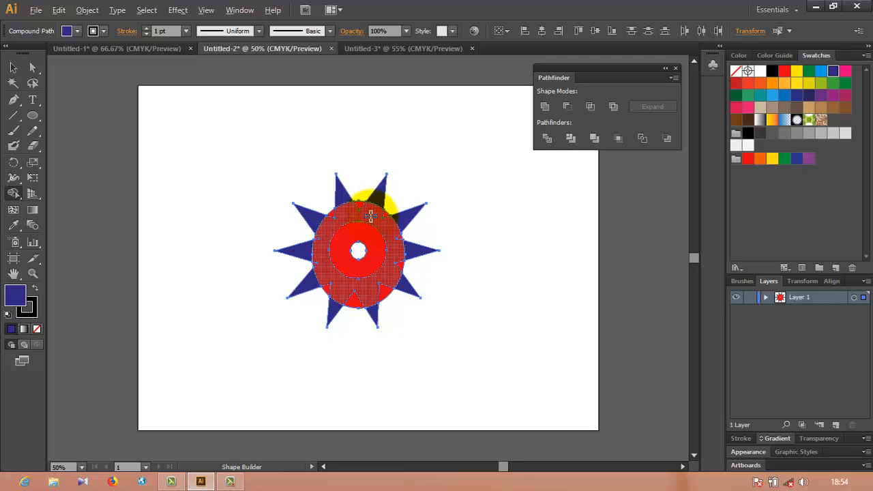
pyautogui.keyDown('alt'); pyautogui.click(368, 214); pyautogui.keyUp('alt')
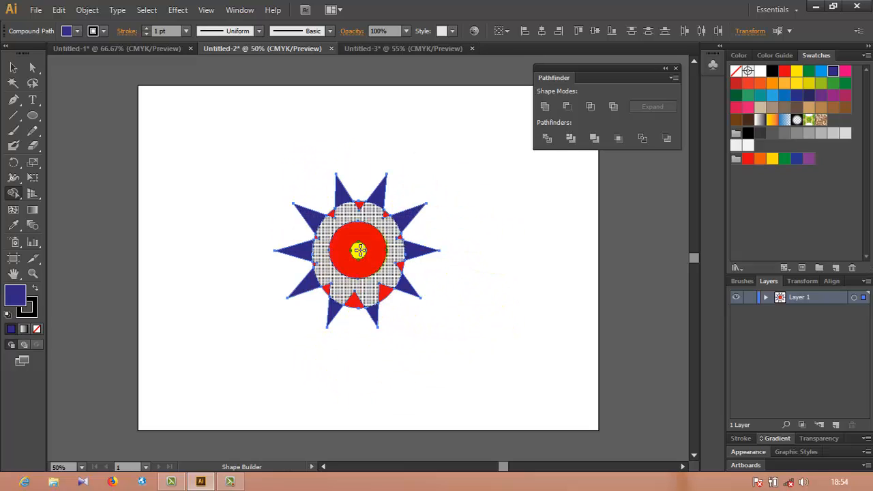
pyautogui.press('v')
pyautogui.hotkey('shift', 'm')
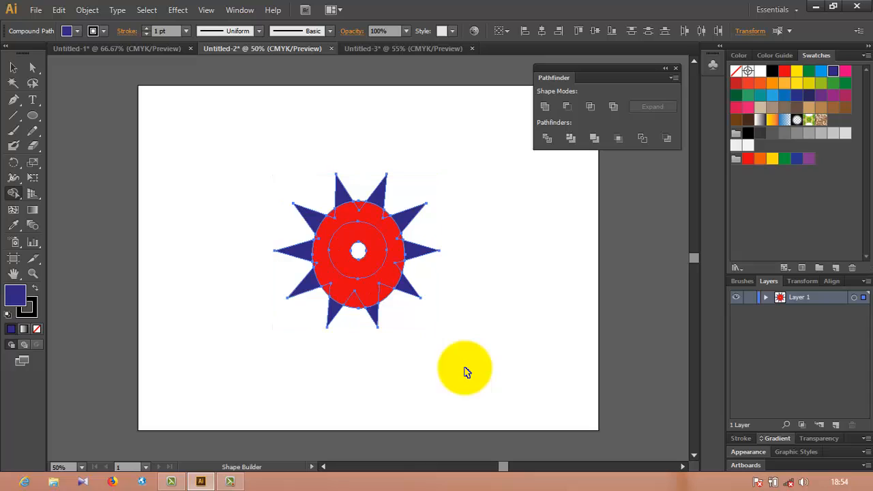
pyautogui.hotkey('ctrl', 'z')
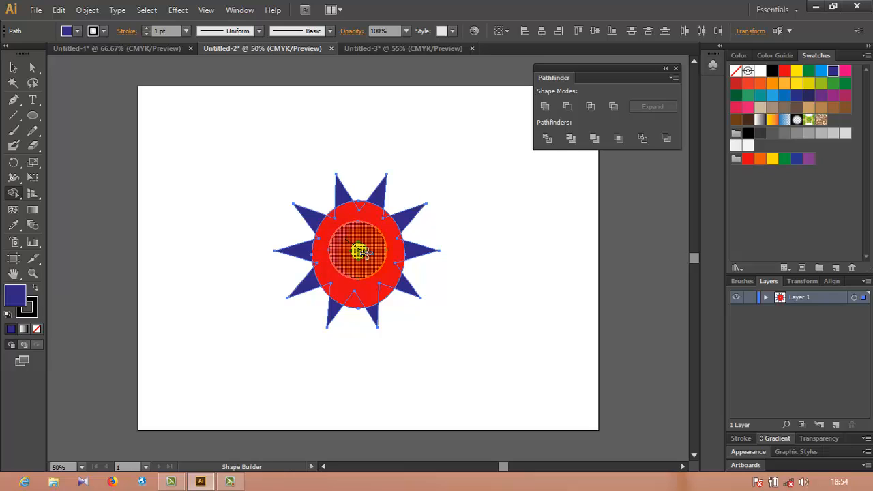
# Step: Merge the yellow centre, the inner red circle, the surrounding ring and the top red wedge into one dark blue shape with the Shape Builder
pyautogui.click(361, 252)
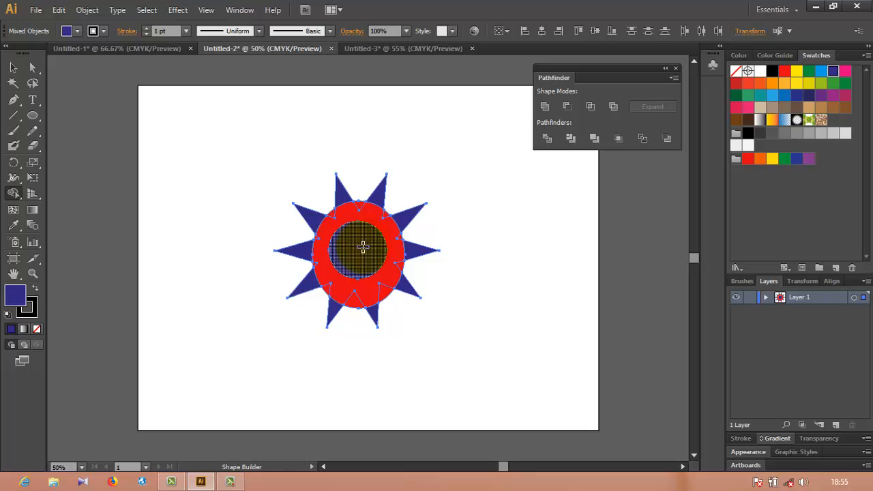
pyautogui.moveTo(352, 191)
pyautogui.mouseDown()
pyautogui.moveTo(324, 189)
pyautogui.moveTo(371, 248)
pyautogui.moveTo(437, 292)
pyautogui.mouseUp()
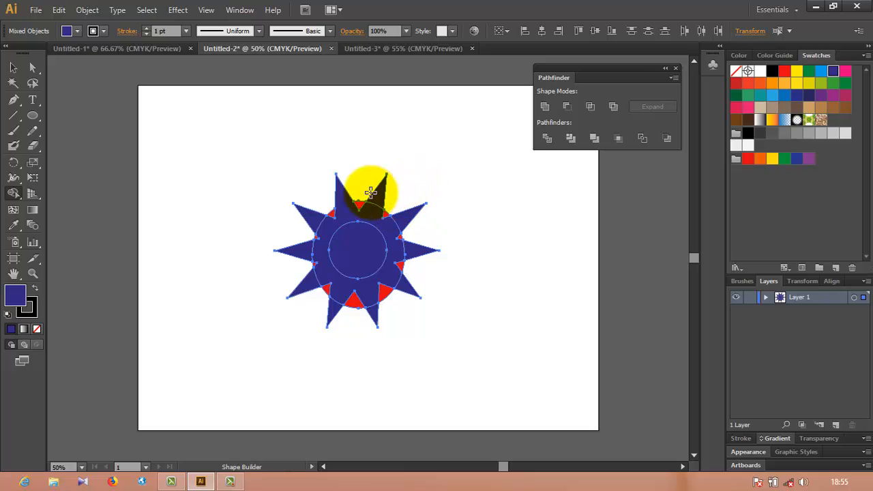
pyautogui.moveTo(360, 195); pyautogui.dragTo(364, 226)
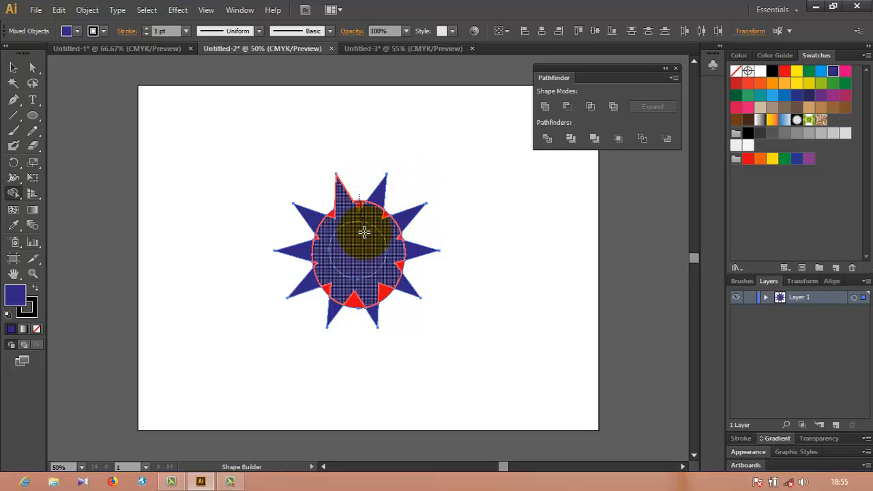
# Step: Merge the remaining red wedges between the spikes into the dark blue centre with the Shape Builder, also sweeping across the adjacent spikes
pyautogui.moveTo(321, 305); pyautogui.dragTo(347, 272)
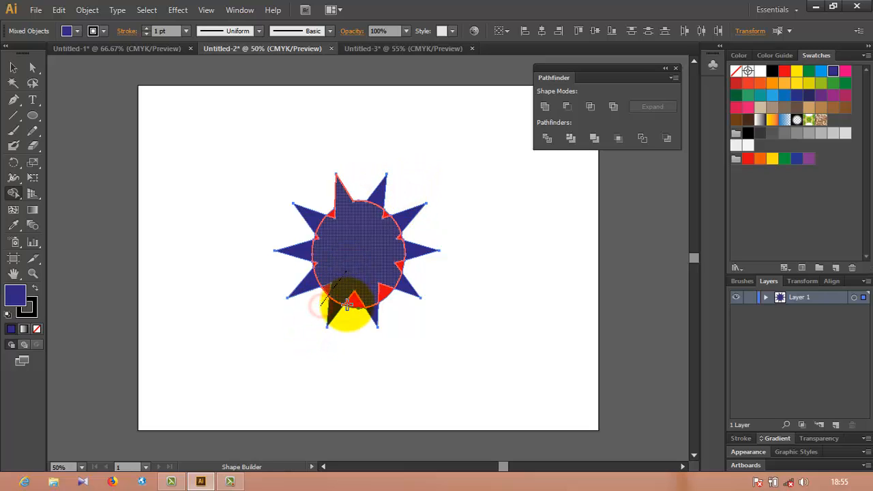
pyautogui.moveTo(350, 324); pyautogui.dragTo(362, 281)
pyautogui.moveTo(402, 310)
pyautogui.mouseDown()
pyautogui.moveTo(379, 276)
pyautogui.moveTo(400, 283)
pyautogui.moveTo(409, 267)
pyautogui.mouseUp()
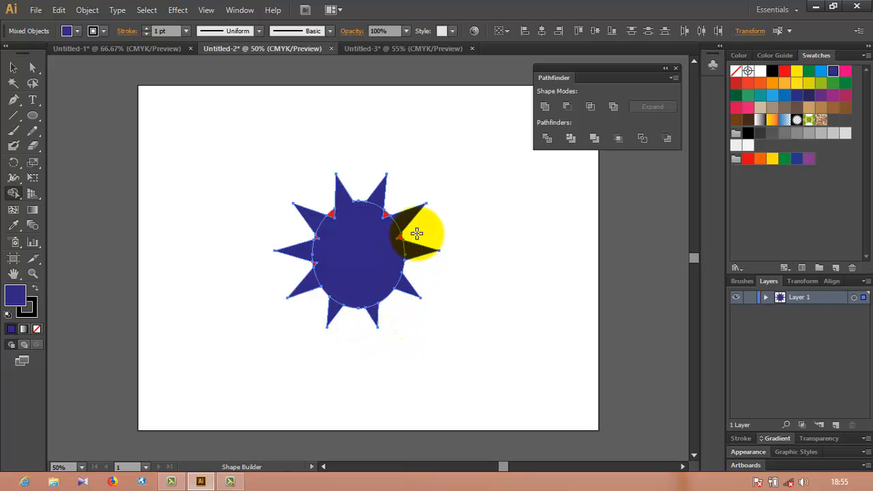
pyautogui.moveTo(409, 234)
pyautogui.mouseDown()
pyautogui.moveTo(389, 239)
pyautogui.moveTo(384, 231)
pyautogui.mouseUp()
pyautogui.moveTo(390, 202); pyautogui.dragTo(363, 232)
pyautogui.moveTo(326, 201)
pyautogui.mouseDown()
pyautogui.moveTo(343, 228)
pyautogui.moveTo(327, 230)
pyautogui.moveTo(309, 270)
pyautogui.moveTo(351, 263)
pyautogui.moveTo(310, 267)
pyautogui.moveTo(334, 259)
pyautogui.mouseUp()
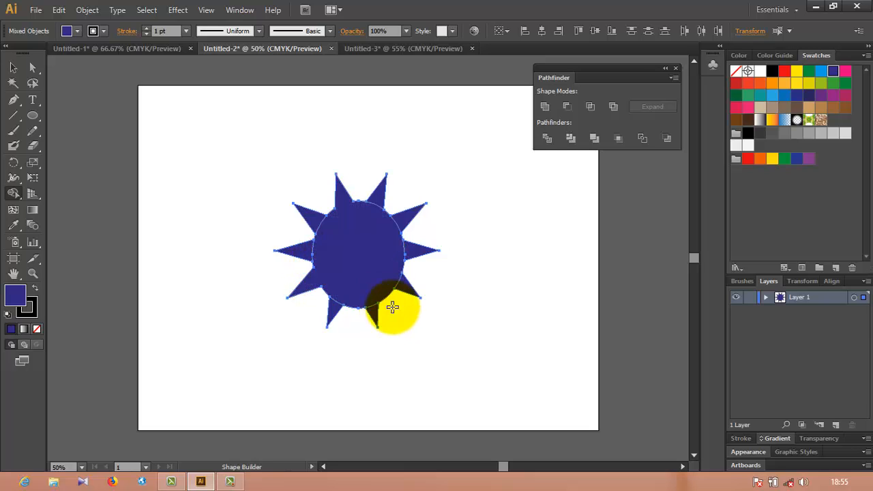
pyautogui.moveTo(400, 293)
pyautogui.mouseDown()
pyautogui.moveTo(355, 288)
pyautogui.moveTo(358, 240)
pyautogui.moveTo(374, 258)
pyautogui.mouseUp()
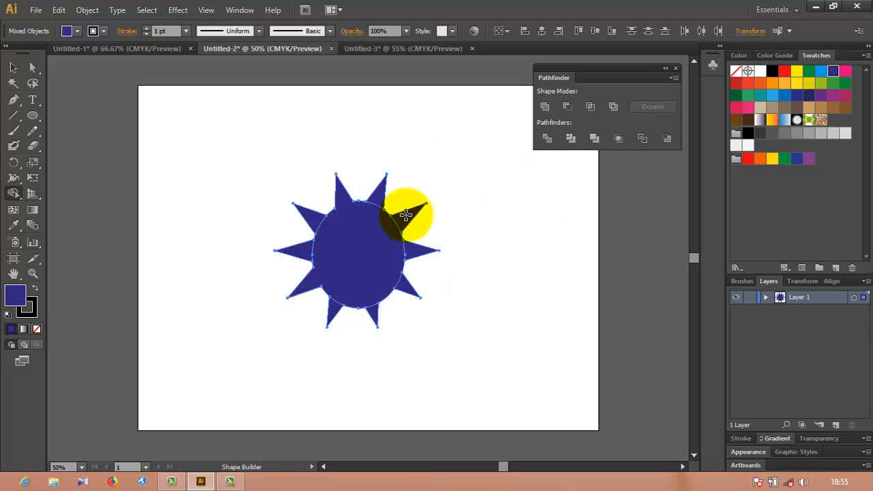
pyautogui.moveTo(406, 215); pyautogui.dragTo(335, 179)
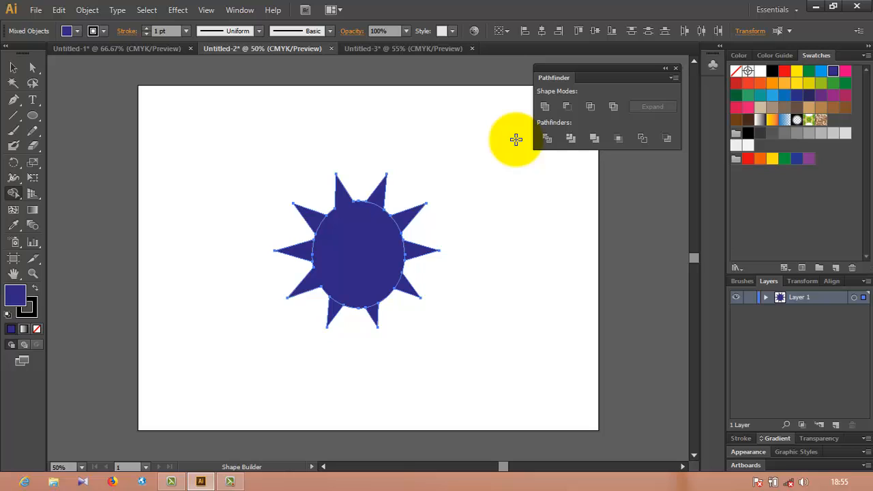